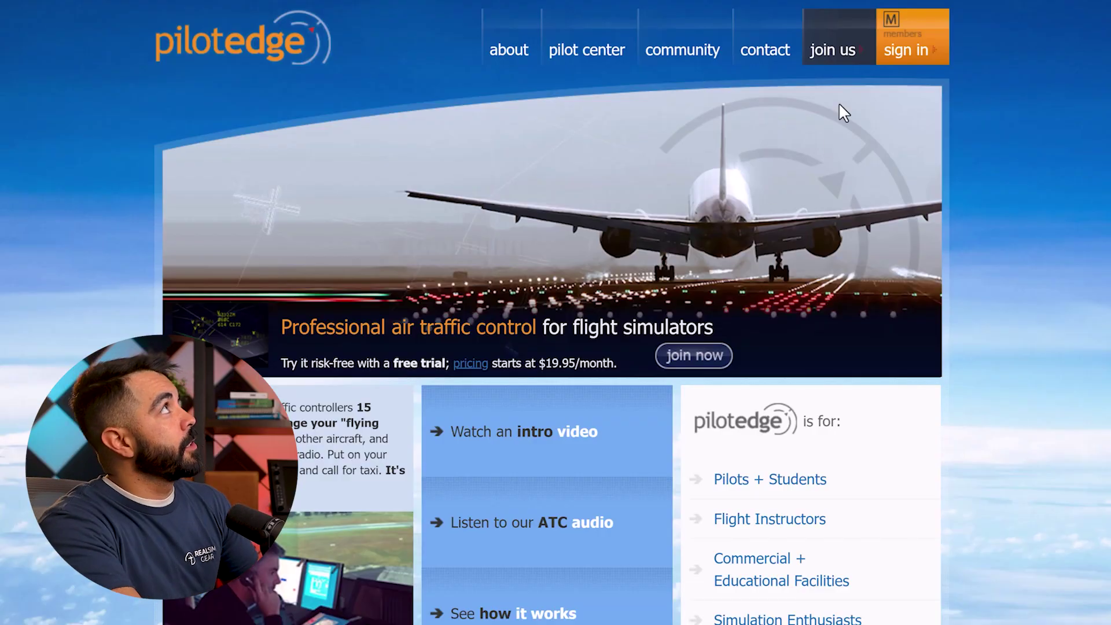
# Step: Open the free-trial sign-up form, then view the Pricing & Plans page of the PilotEdge site
pyautogui.click(833, 58)
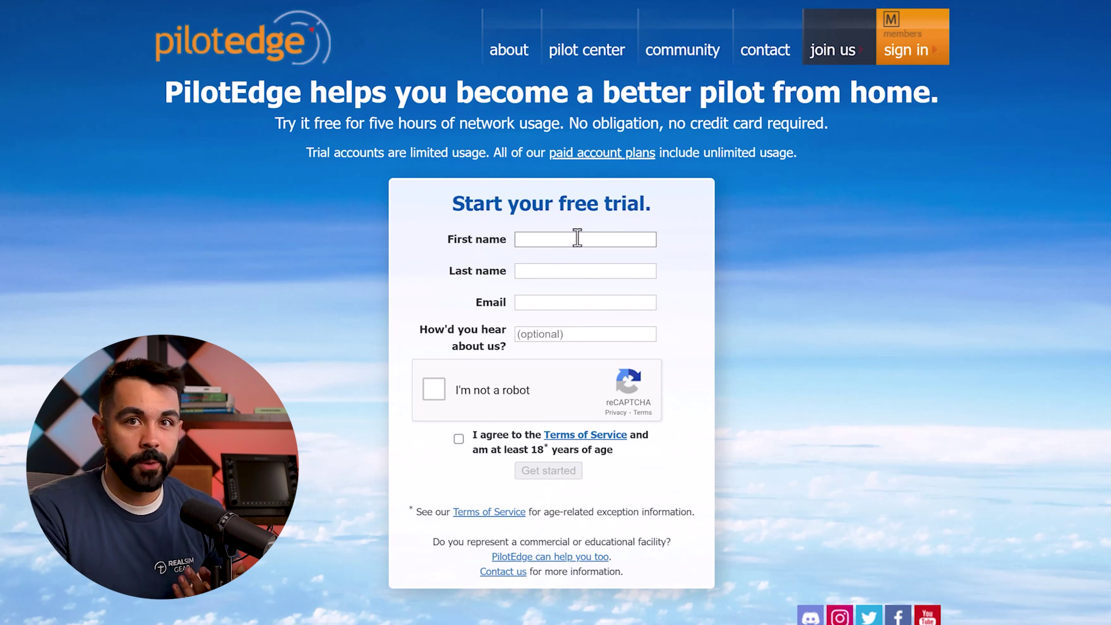
pyautogui.moveTo(521, 55)
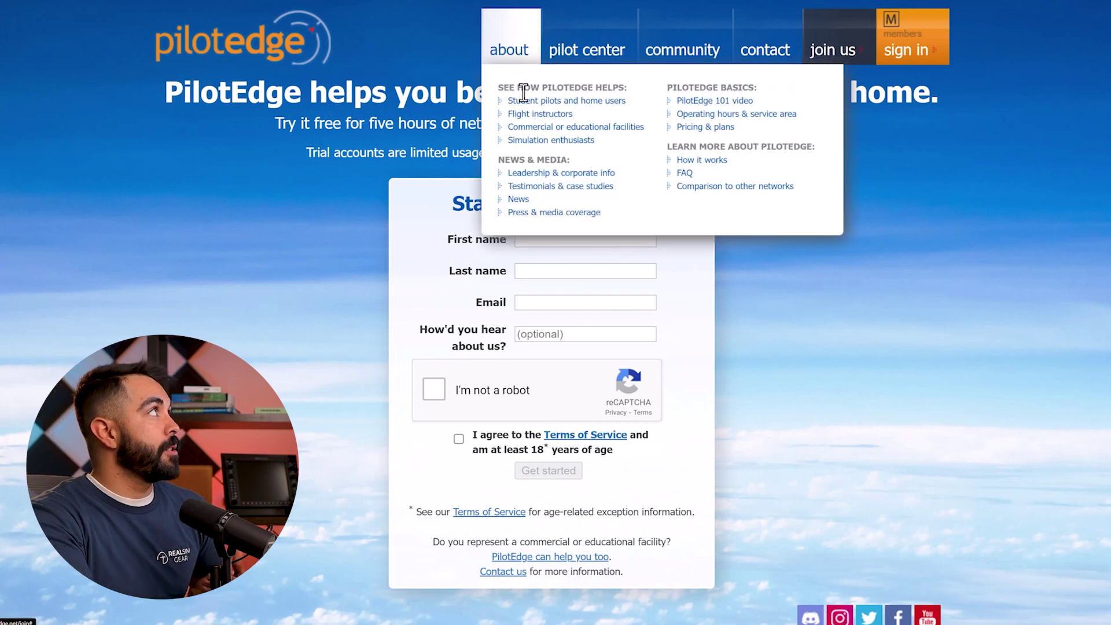
pyautogui.click(688, 127)
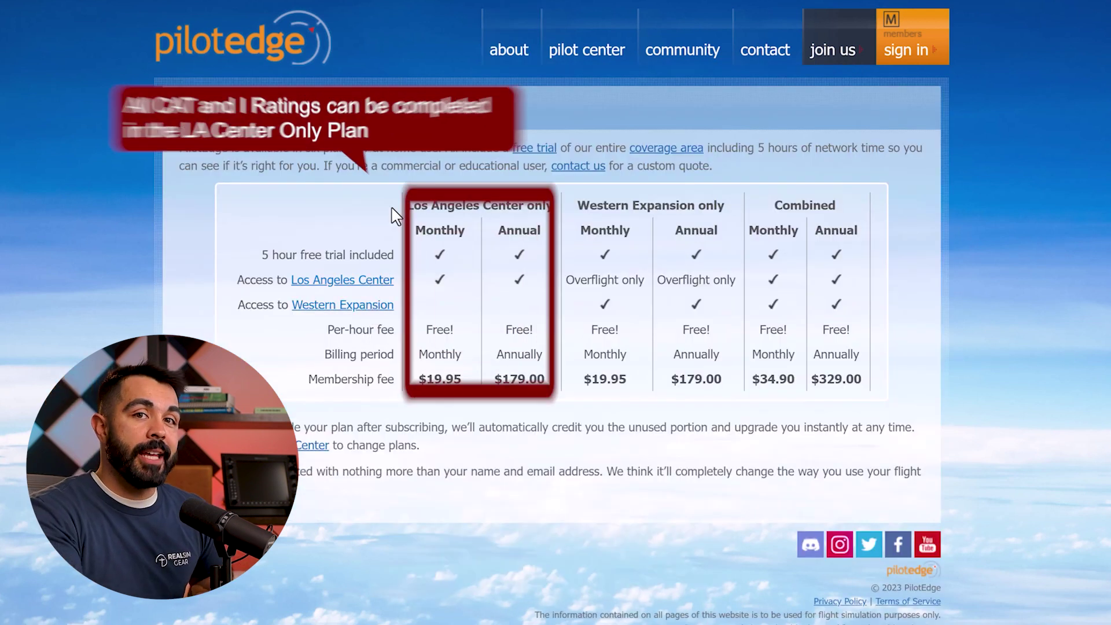
# Step: Compare the Los Angeles Center only and Combined plans with their membership fees, and return to the sign-up page
pyautogui.moveTo(408, 207); pyautogui.dragTo(555, 206)
pyautogui.click(464, 206)
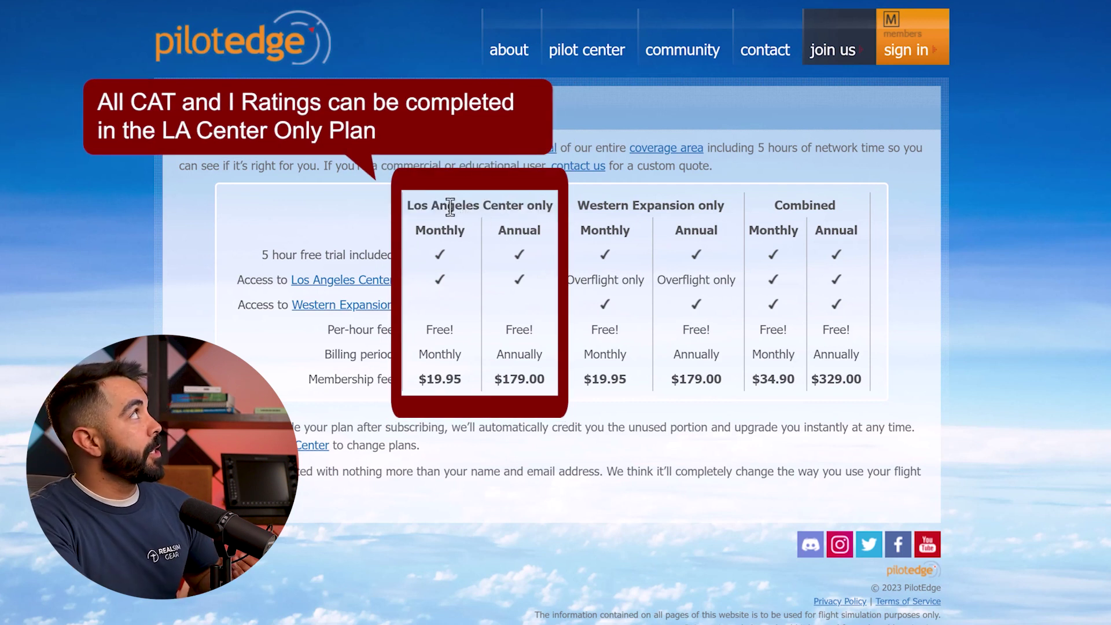
pyautogui.moveTo(452, 207); pyautogui.dragTo(541, 206)
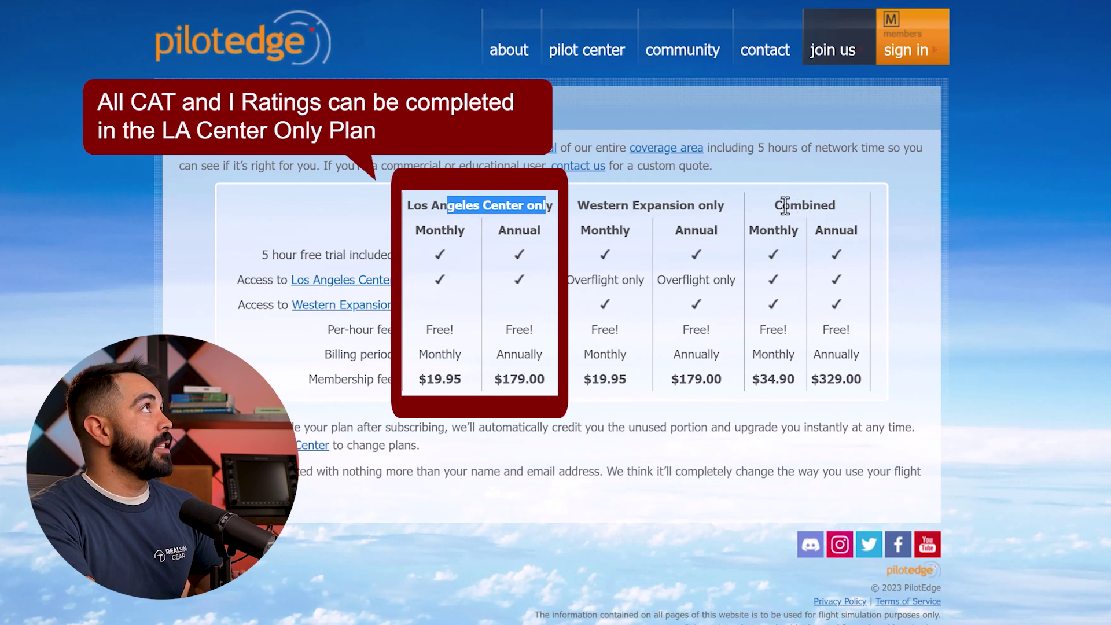
pyautogui.moveTo(788, 206); pyautogui.dragTo(856, 216)
pyautogui.moveTo(501, 385); pyautogui.dragTo(551, 387)
pyautogui.moveTo(447, 384)
pyautogui.mouseDown()
pyautogui.moveTo(469, 386)
pyautogui.moveTo(451, 380)
pyautogui.mouseUp()
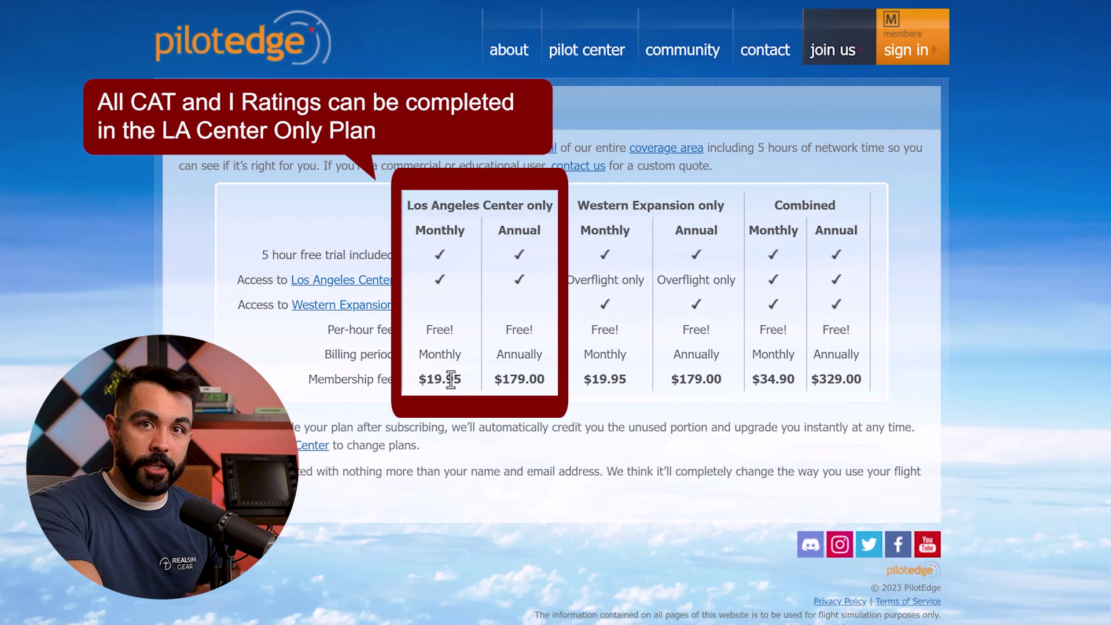
pyautogui.click(837, 51)
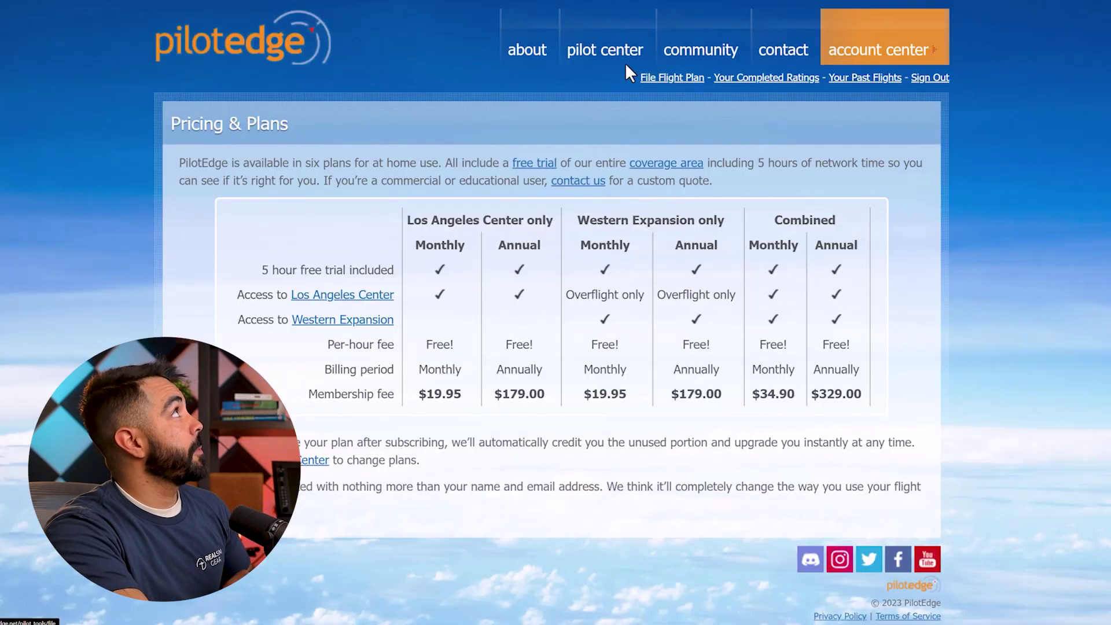
# Step: Open the Getting Started page and review its requirements and the PilotEdge 101 intro video section
pyautogui.moveTo(627, 68)
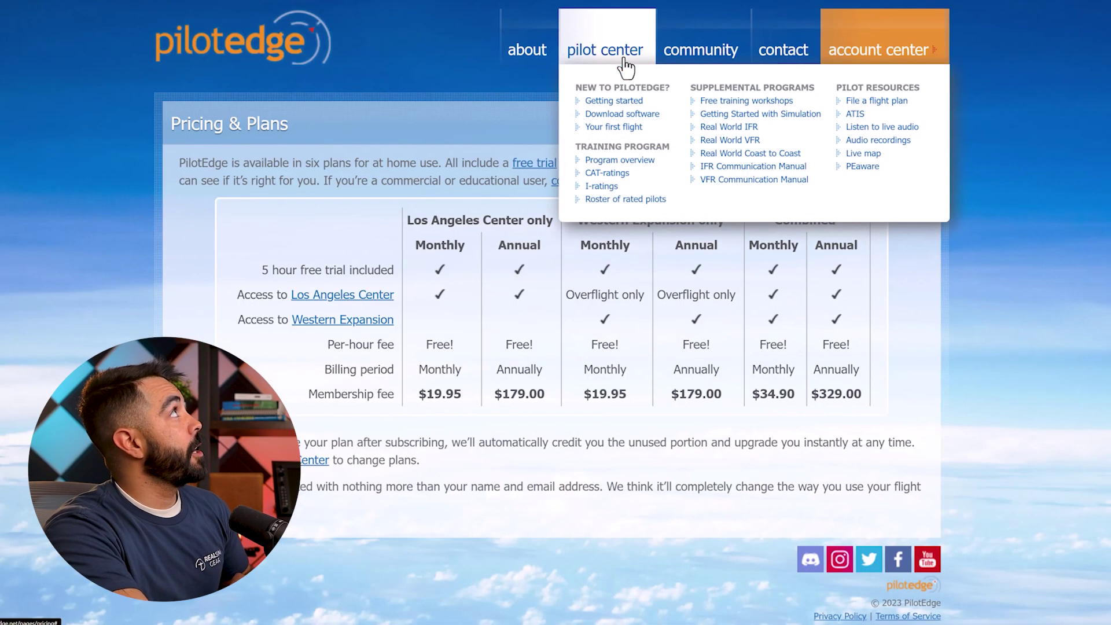
pyautogui.click(624, 107)
pyautogui.scroll(-2, 414, 449)
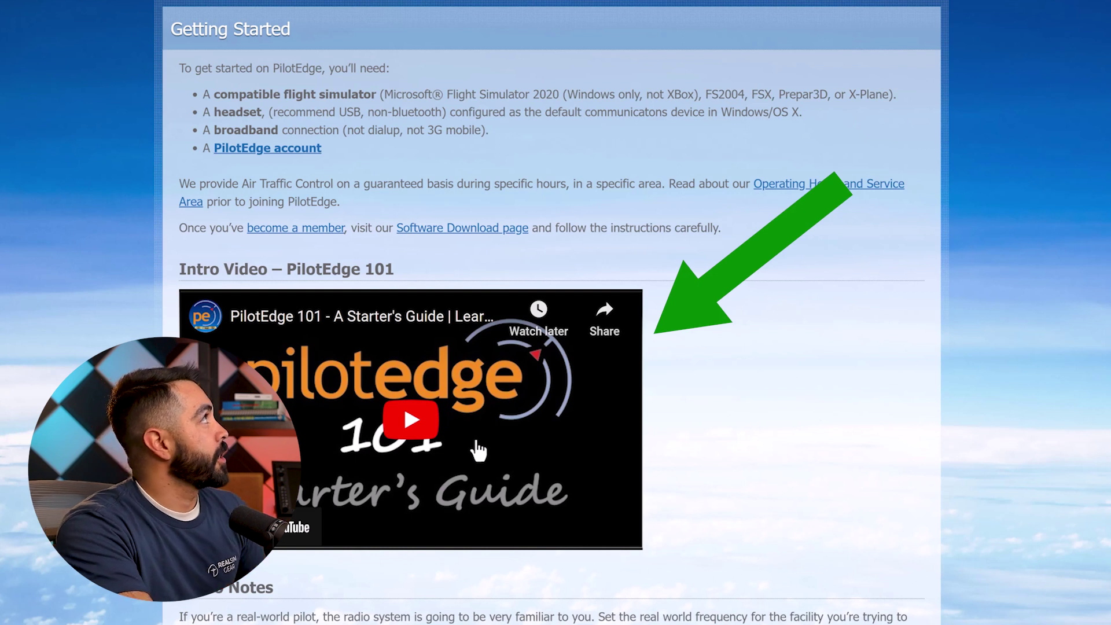
pyautogui.scroll(2, 477, 450)
# Step: Open the X-Plane software download page and download PilotEdge.zip from its download links
pyautogui.moveTo(605, 46)
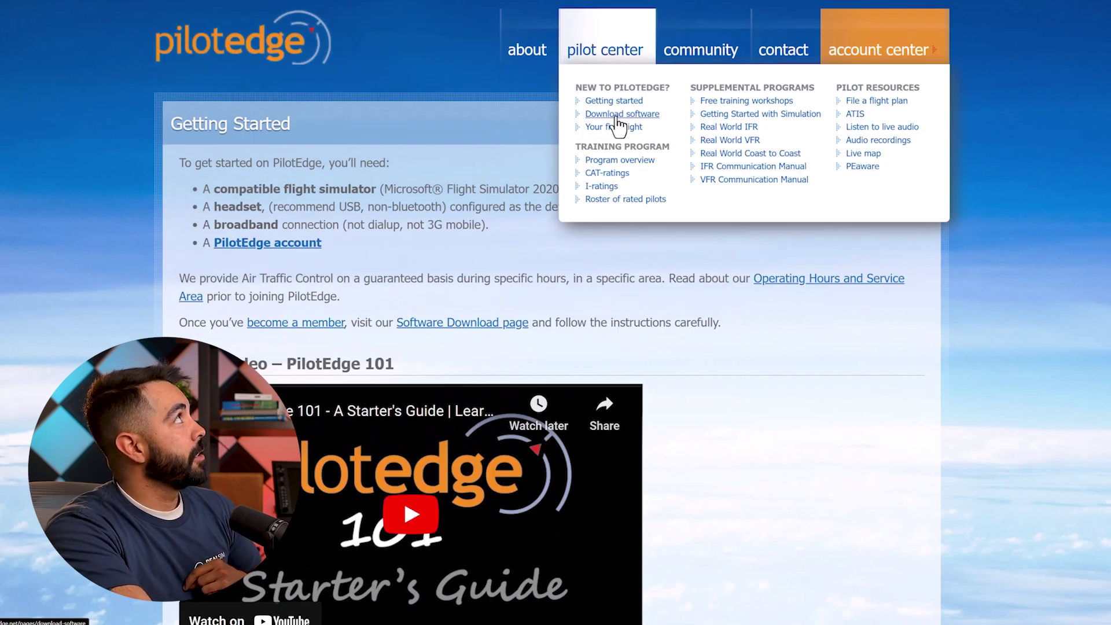
pyautogui.click(616, 116)
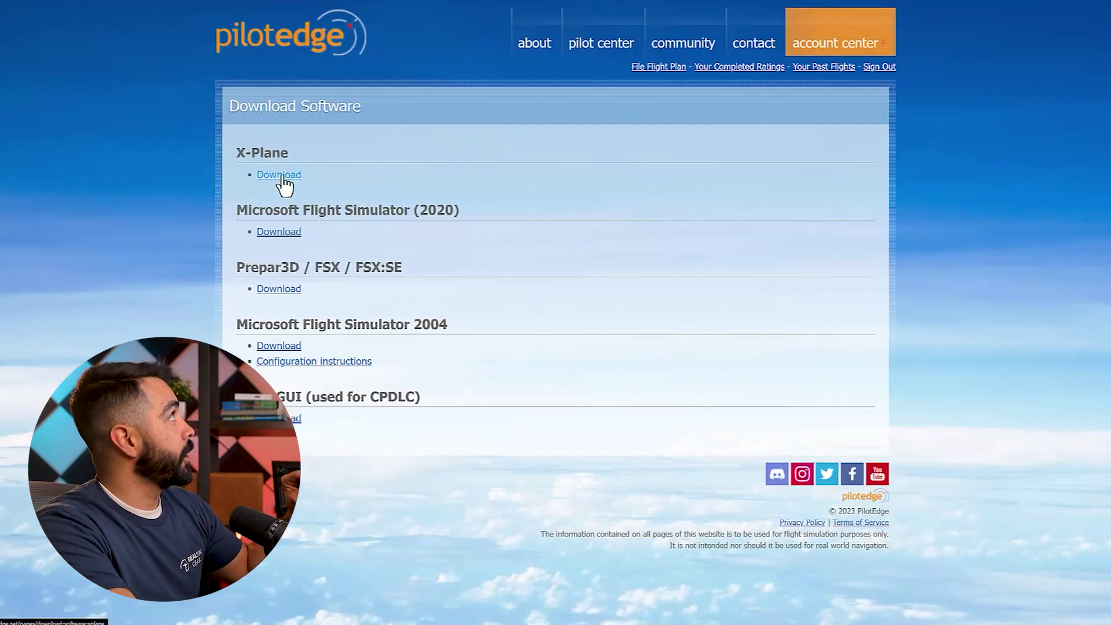
pyautogui.click(283, 185)
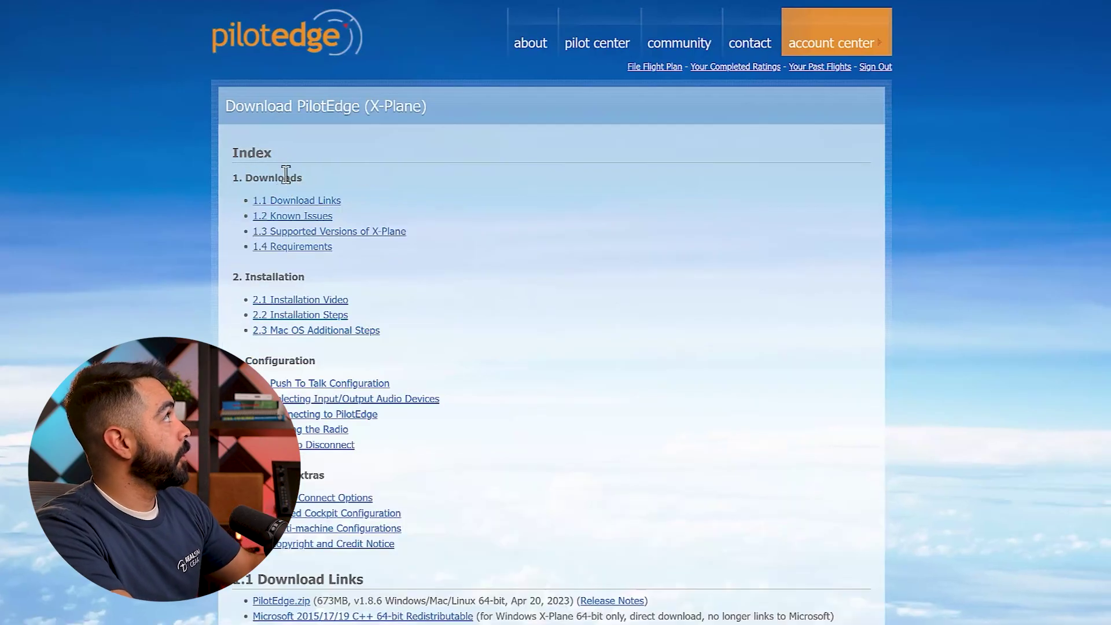
pyautogui.scroll(-5, 441, 212)
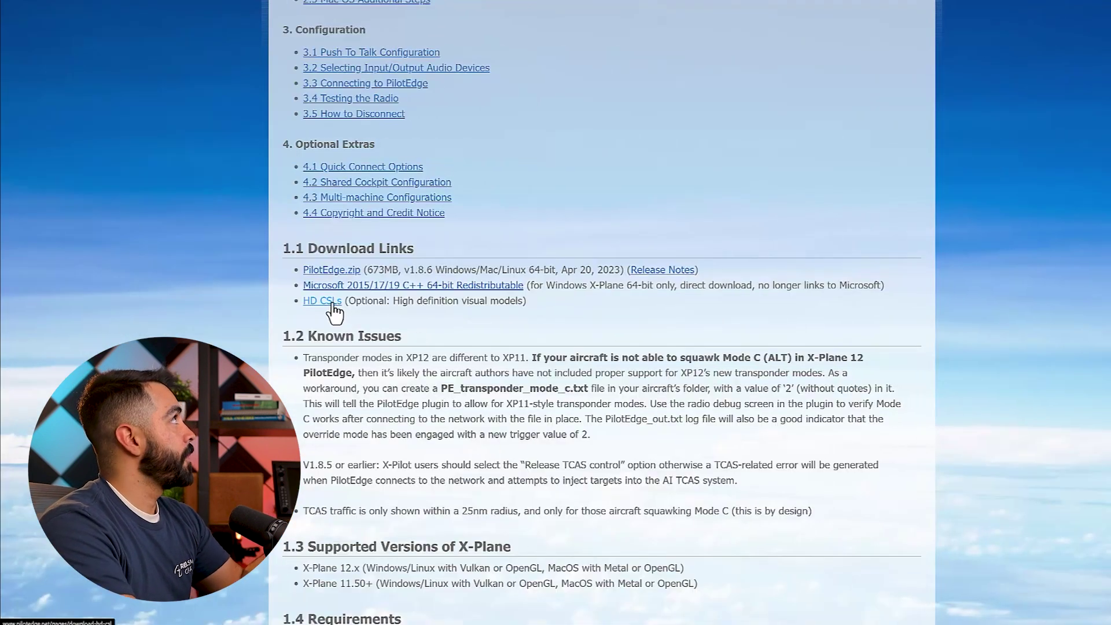
pyautogui.click(334, 275)
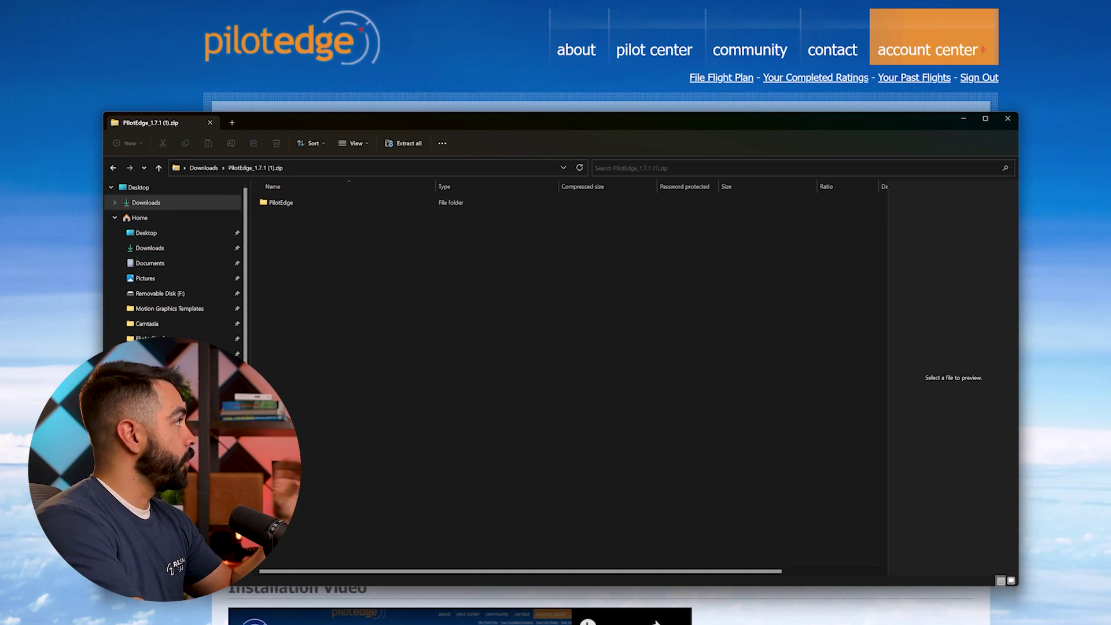
# Step: Open a File Explorer window and go to the downloaded PilotEdge zip archive in the Downloads folder
pyautogui.click(43, 616)
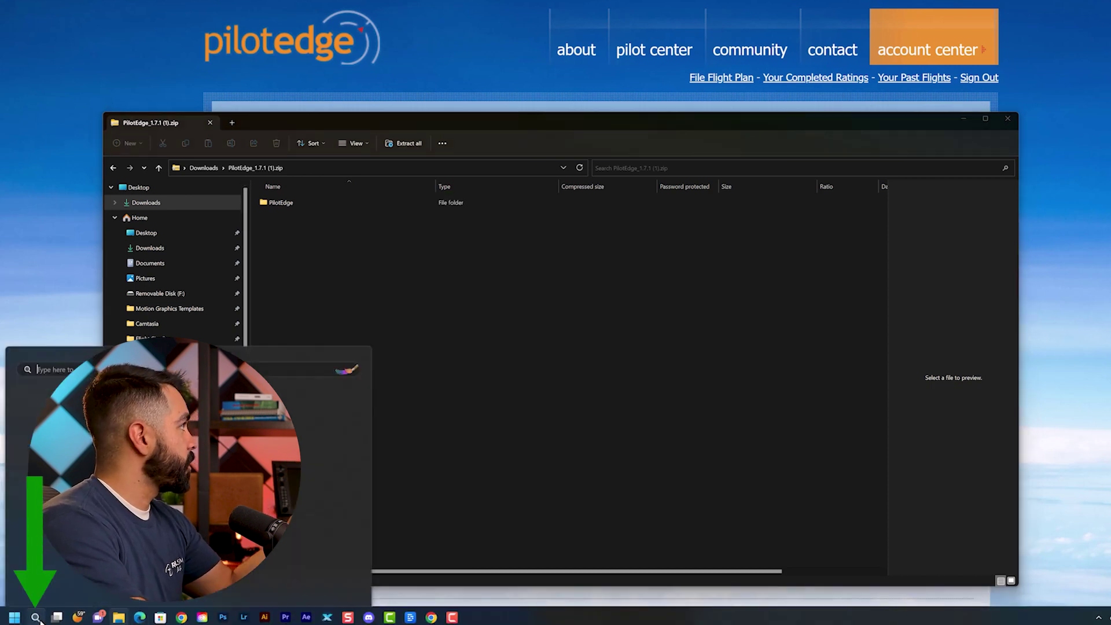
pyautogui.write('File Explorer')
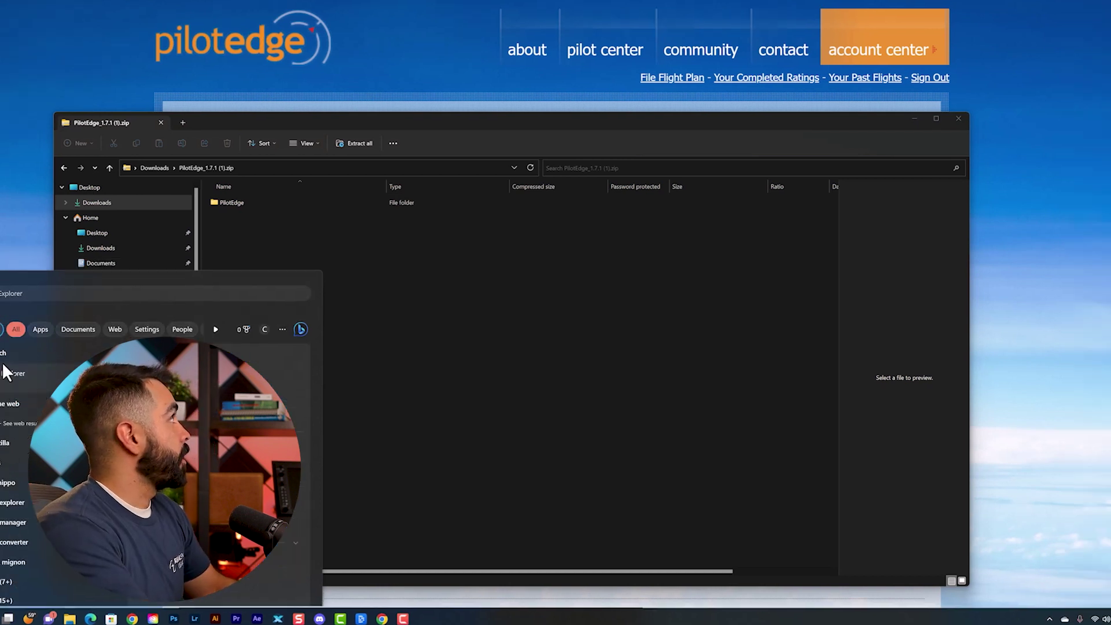
pyautogui.click(3, 364)
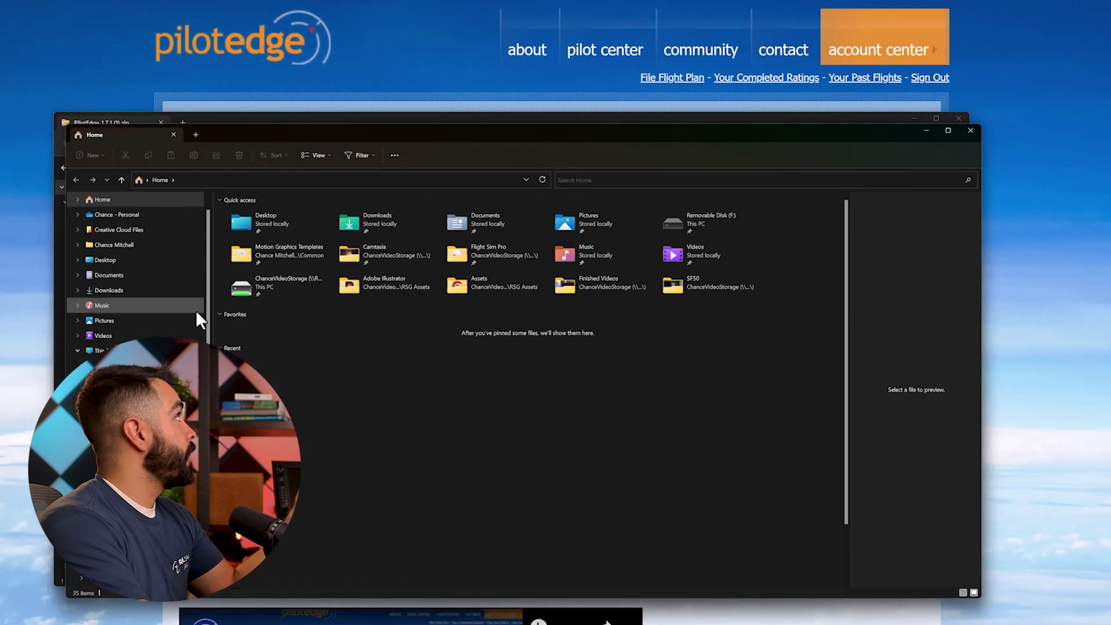
pyautogui.click(151, 289)
pyautogui.click(272, 227)
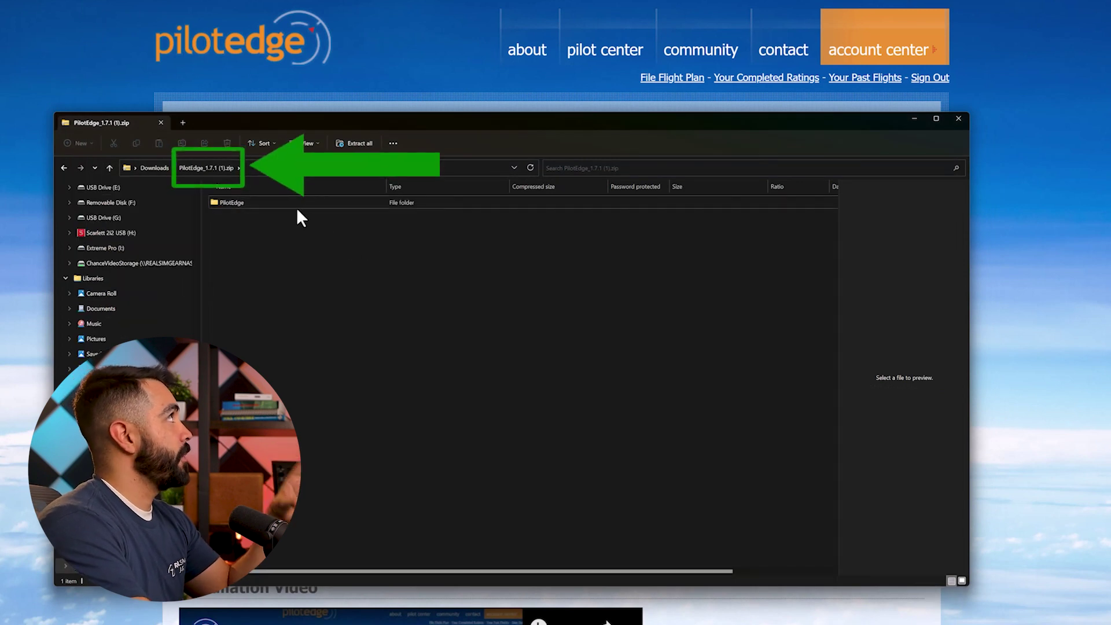
# Step: Extract all files from PilotEdge_1.7.1 (1).zip into the PilotEdge_1.7.1 (1) folder in Downloads
pyautogui.click(156, 168)
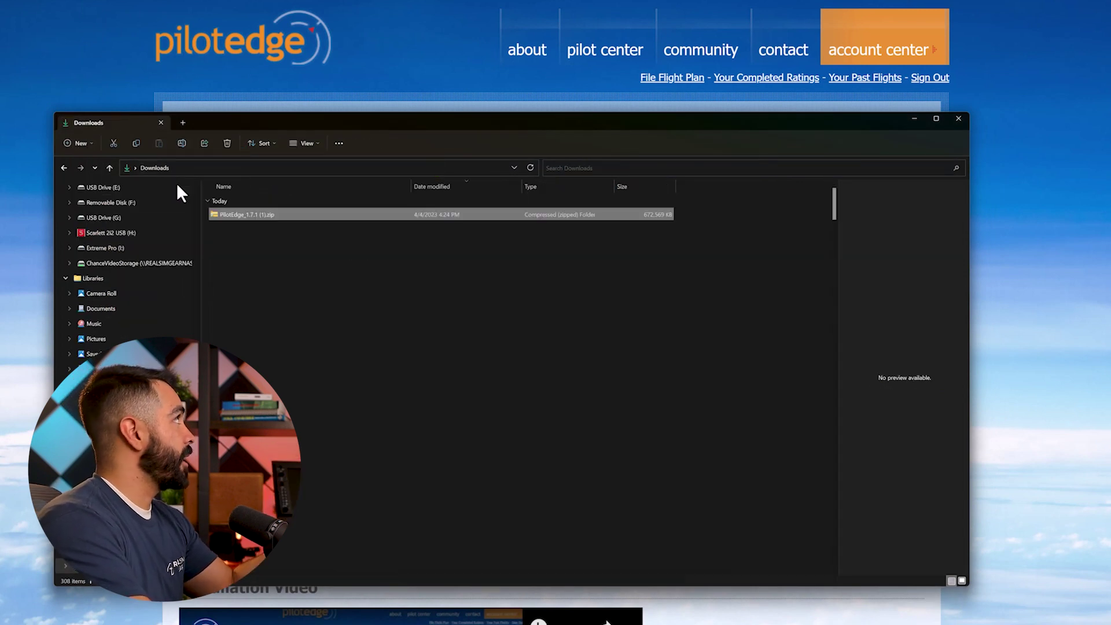
pyautogui.rightClick(278, 217)
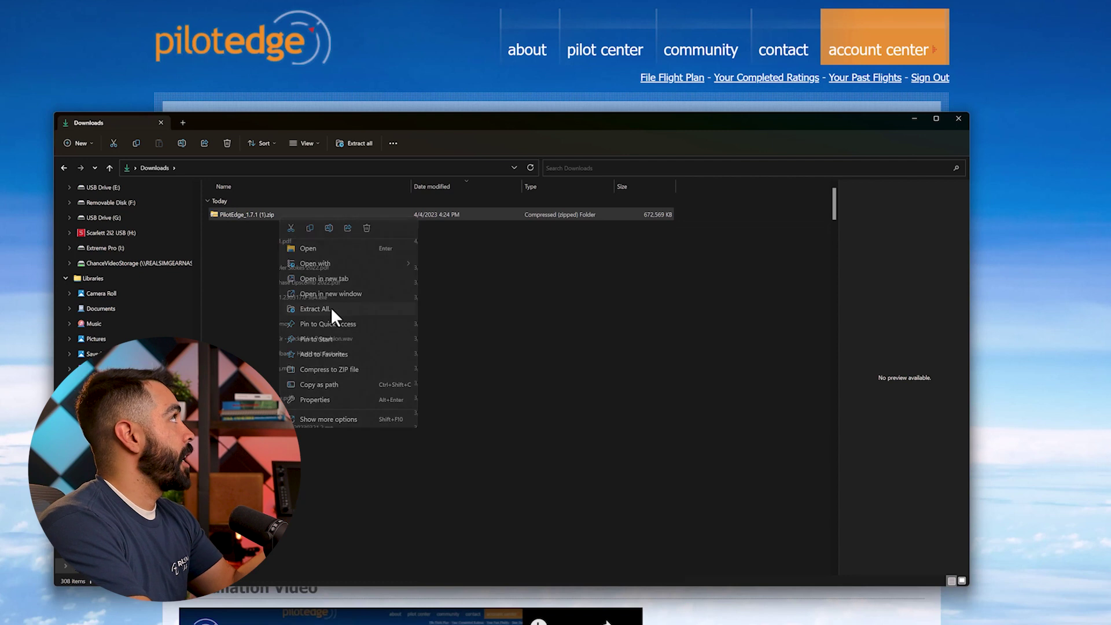
pyautogui.click(331, 307)
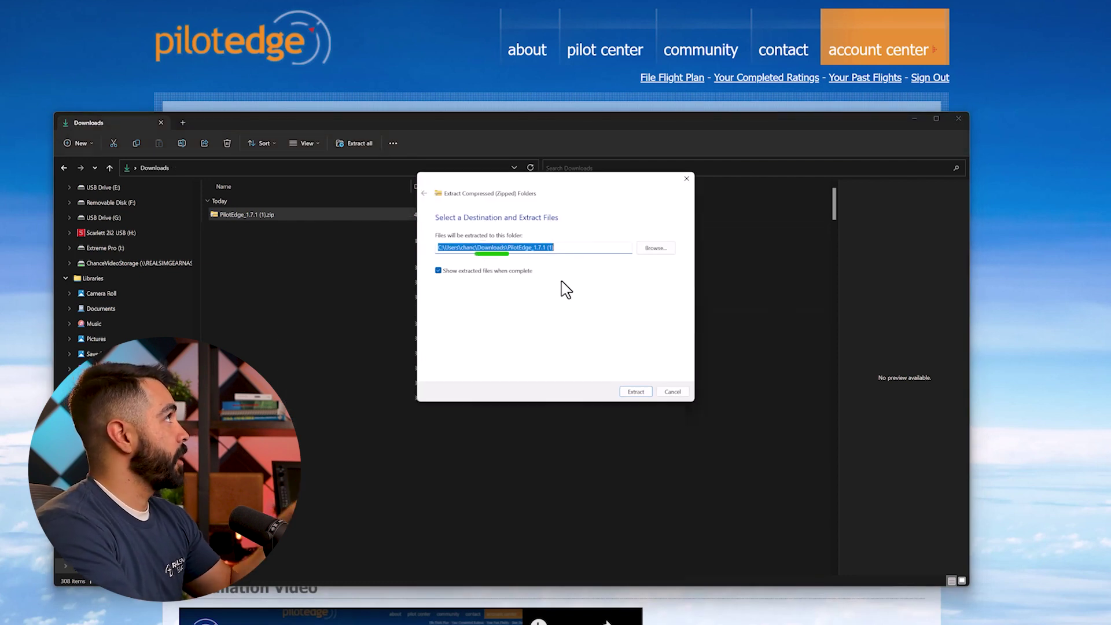
pyautogui.click(636, 392)
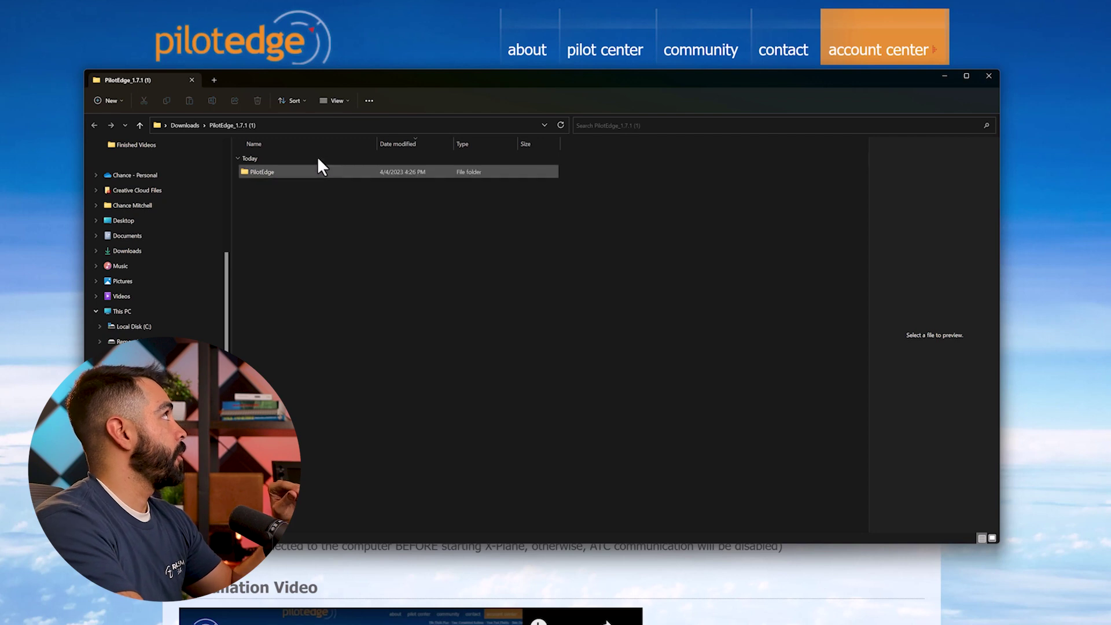
# Step: Open a second File Explorer window and arrange it side by side with the extracted PilotEdge_1.7.1 (1) folder window
pyautogui.click(38, 618)
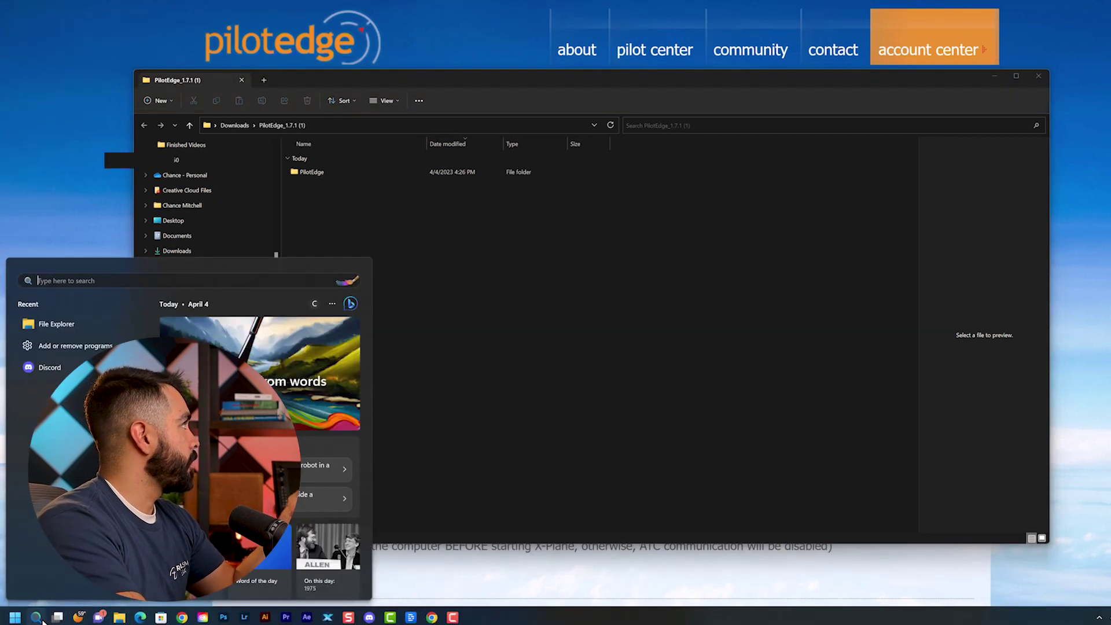
pyautogui.rightClick(119, 617)
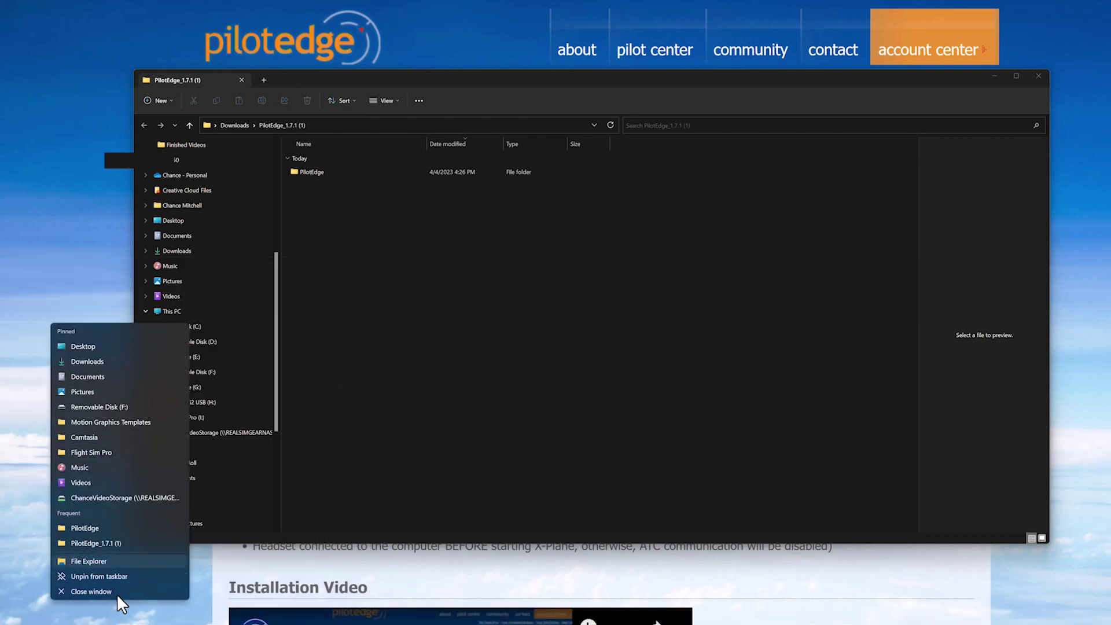
pyautogui.click(87, 561)
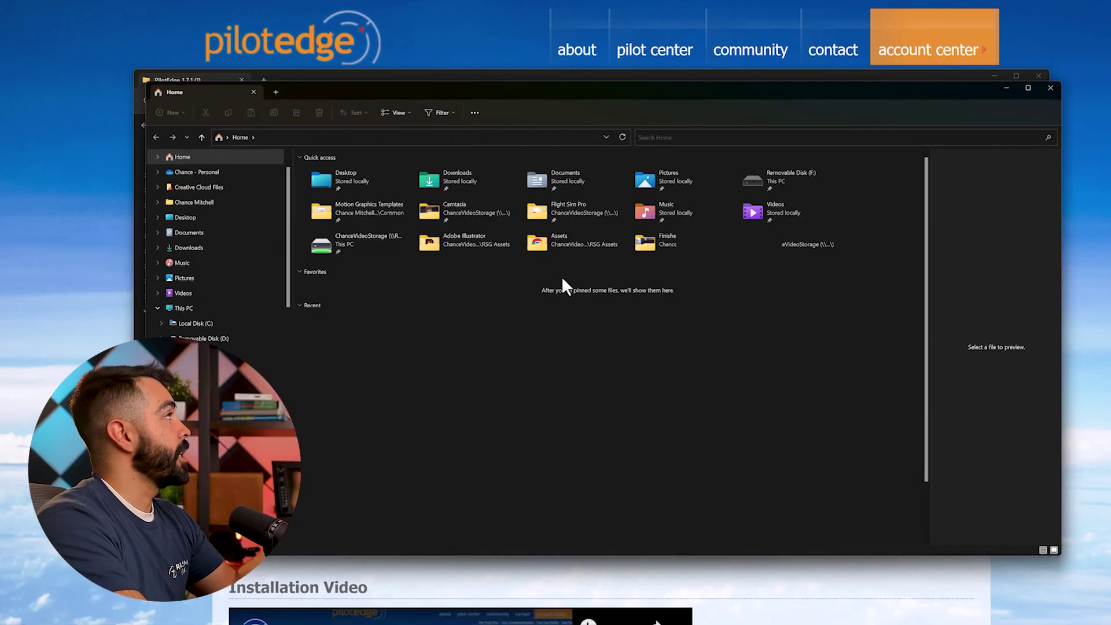
pyautogui.moveTo(649, 94); pyautogui.dragTo(575, 111)
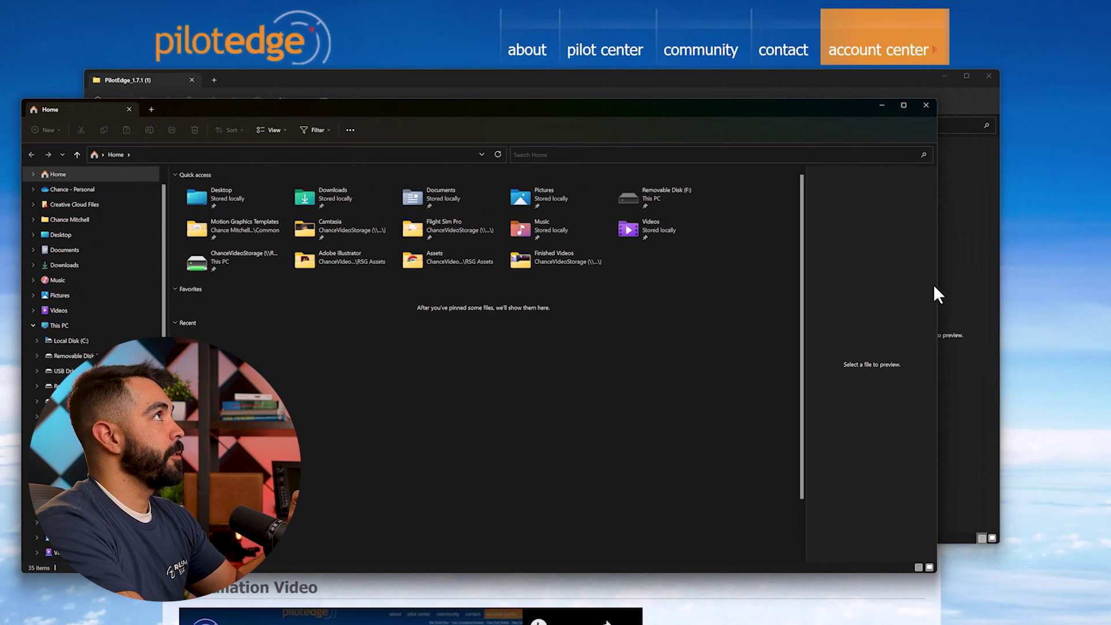
pyautogui.moveTo(937, 285); pyautogui.dragTo(586, 287)
pyautogui.moveTo(670, 88); pyautogui.dragTo(813, 106)
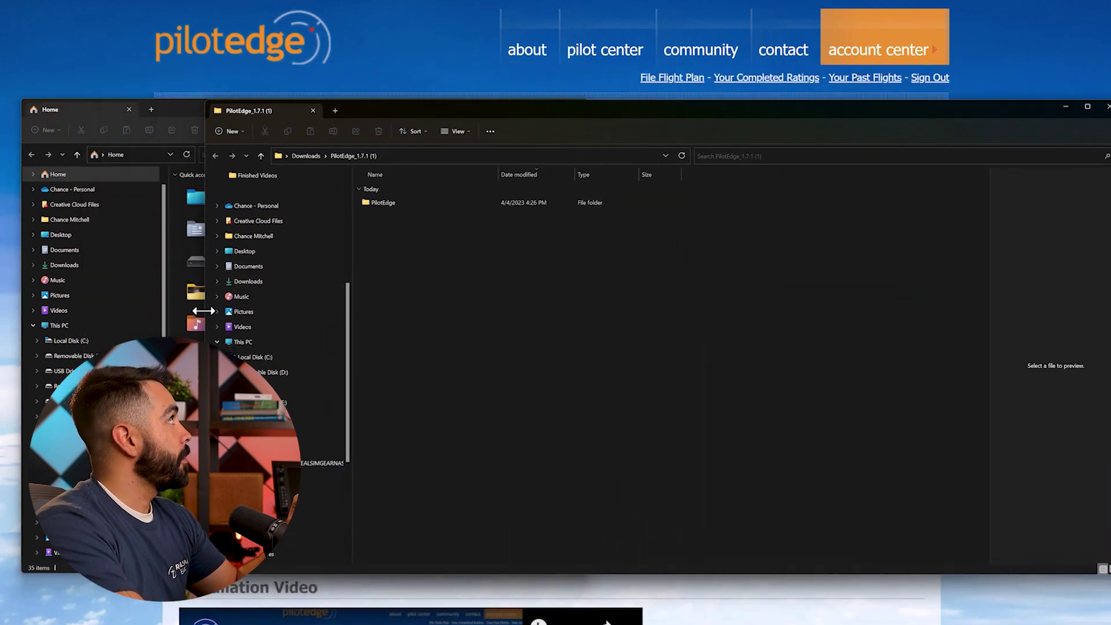
pyautogui.press('super+Right')
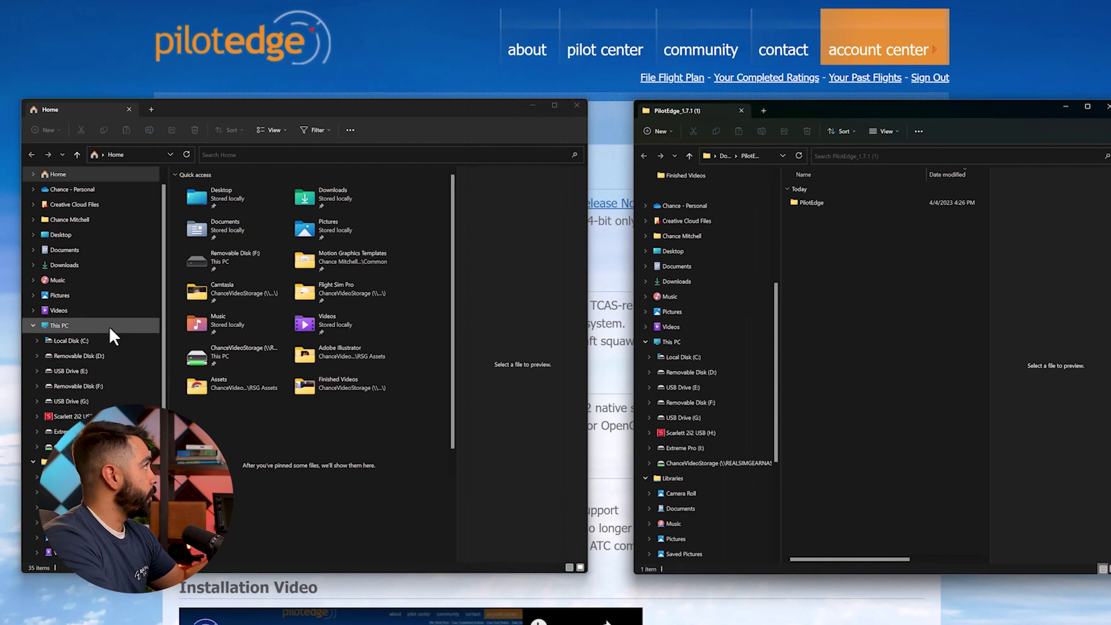
# Step: Move the extracted PilotEdge folder into the X-Plane 11 > Resources > plugins folder on Local Disk (C:)
pyautogui.click(126, 340)
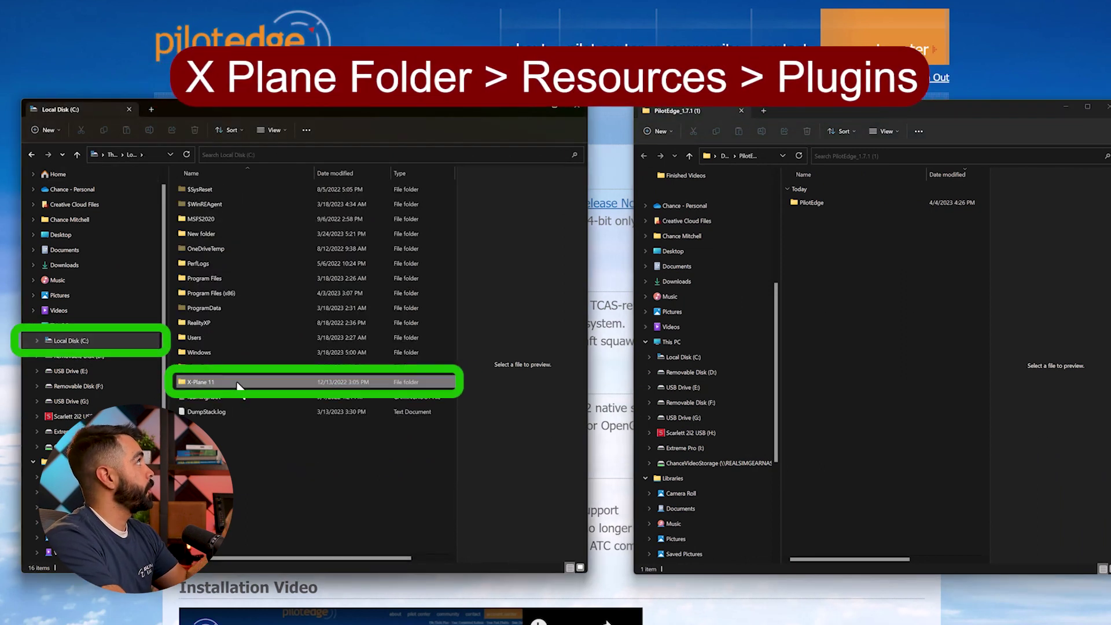
pyautogui.doubleClick(236, 381)
pyautogui.click(239, 339)
pyautogui.doubleClick(238, 338)
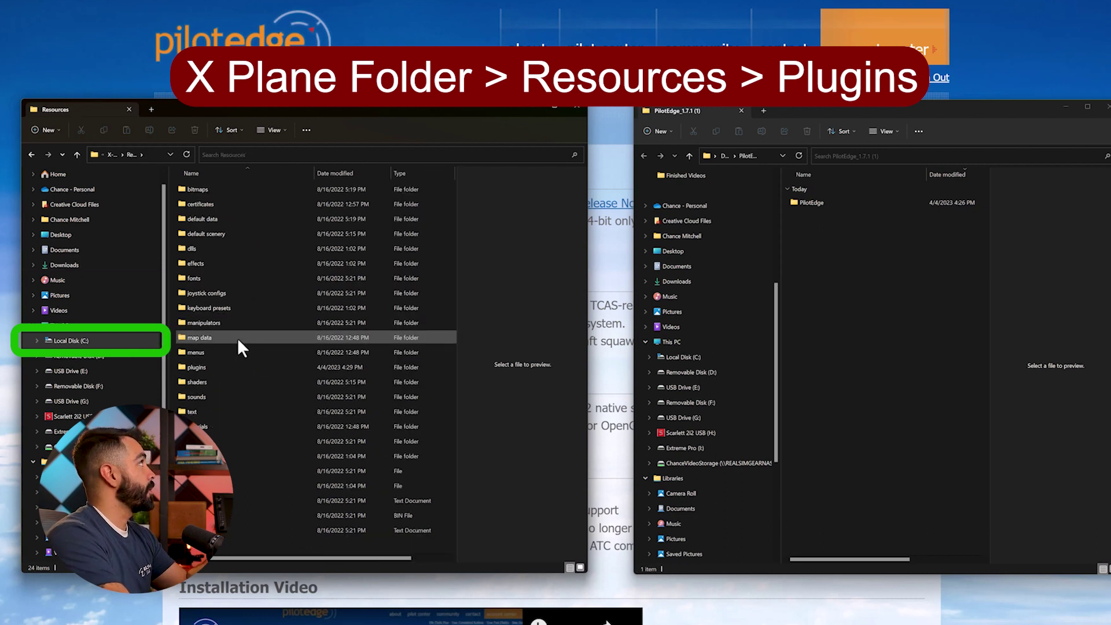
pyautogui.doubleClick(234, 369)
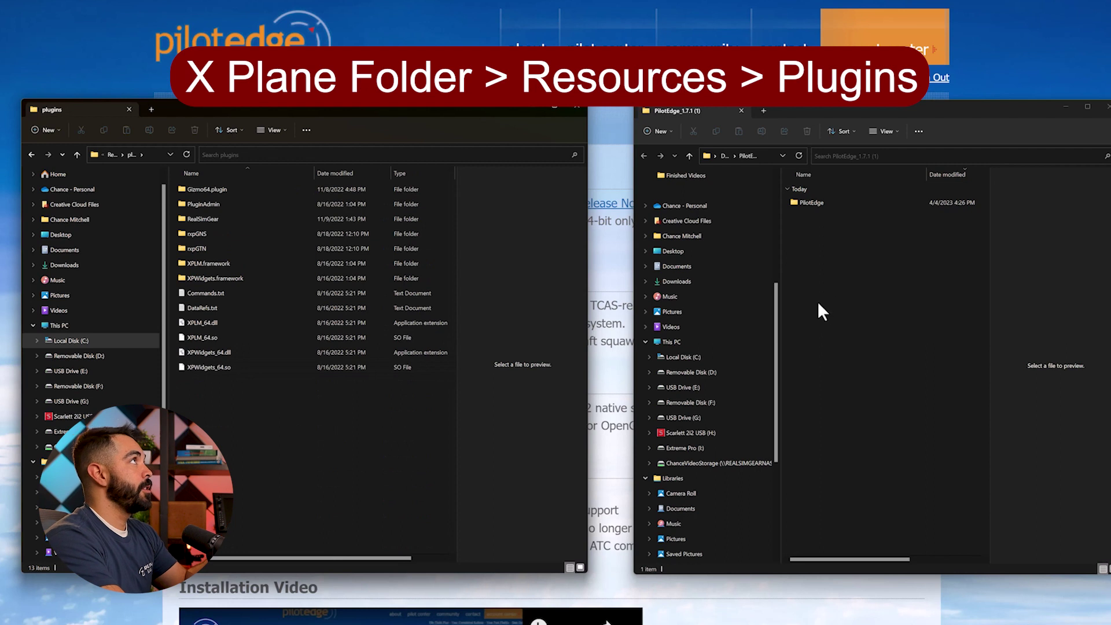
pyautogui.moveTo(824, 198); pyautogui.dragTo(242, 434)
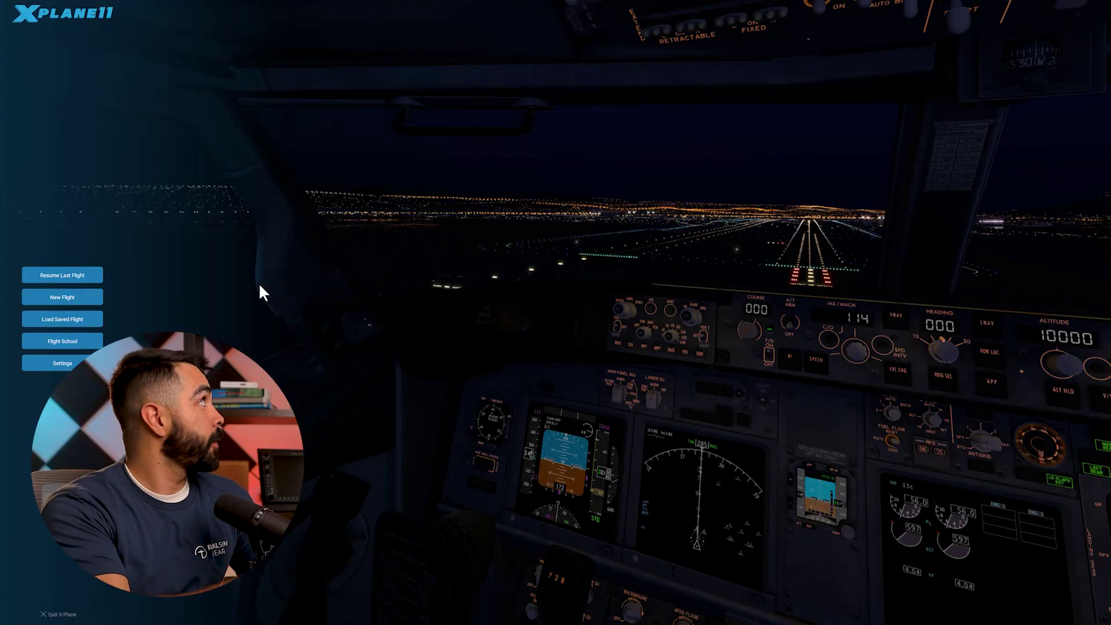
# Step: Begin a new flight configuration and open the detailed location settings for Montgomery Fld (KMYF)
pyautogui.click(62, 296)
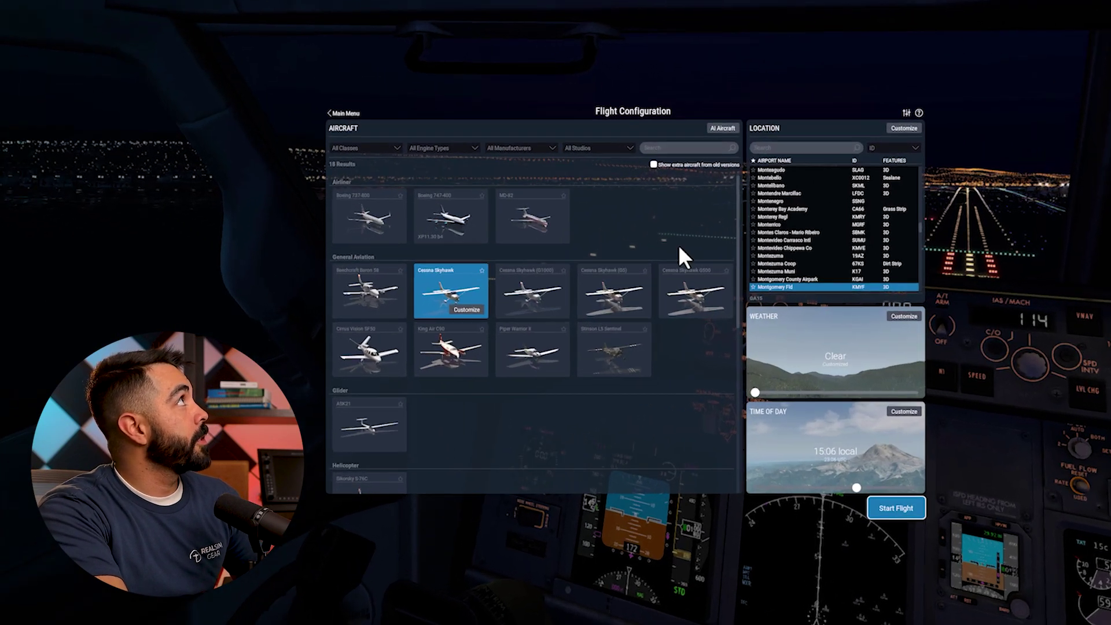
pyautogui.click(923, 121)
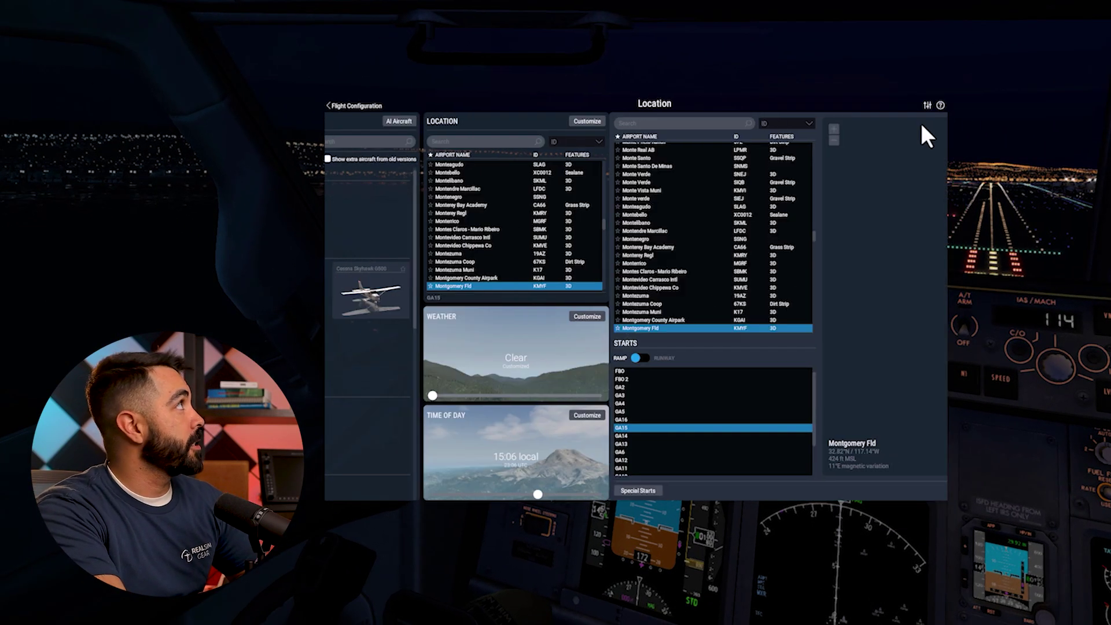
pyautogui.scroll(5, 709, 347)
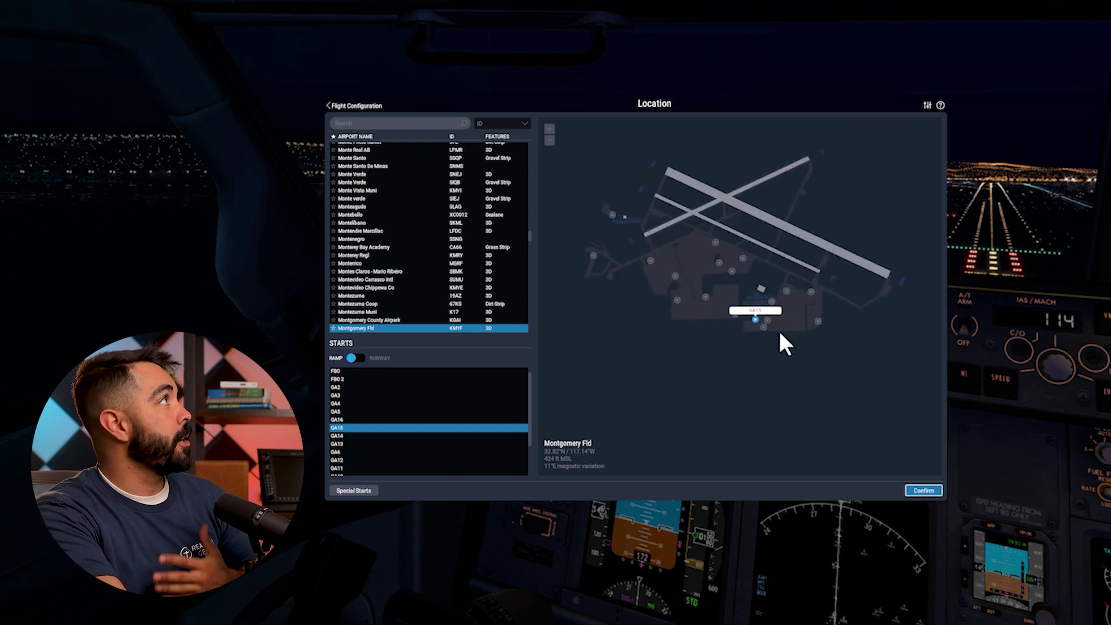
# Step: Try several ramp spots and both ends of a runway as starting positions at Montgomery Fld, and return to ramp starts
pyautogui.click(817, 320)
pyautogui.click(811, 292)
pyautogui.click(771, 301)
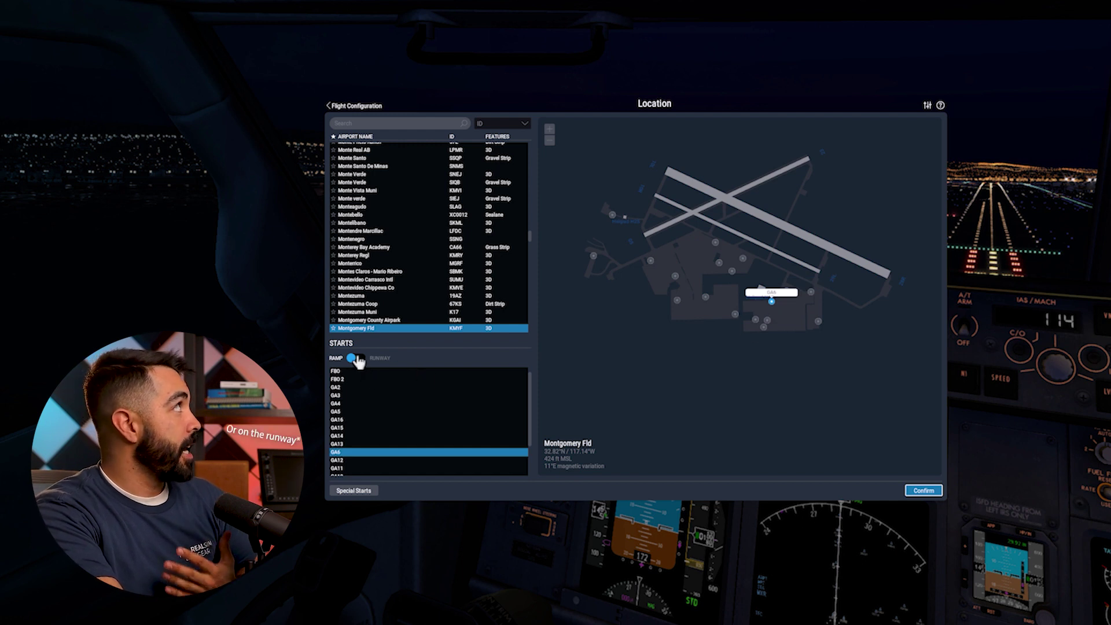
pyautogui.click(354, 358)
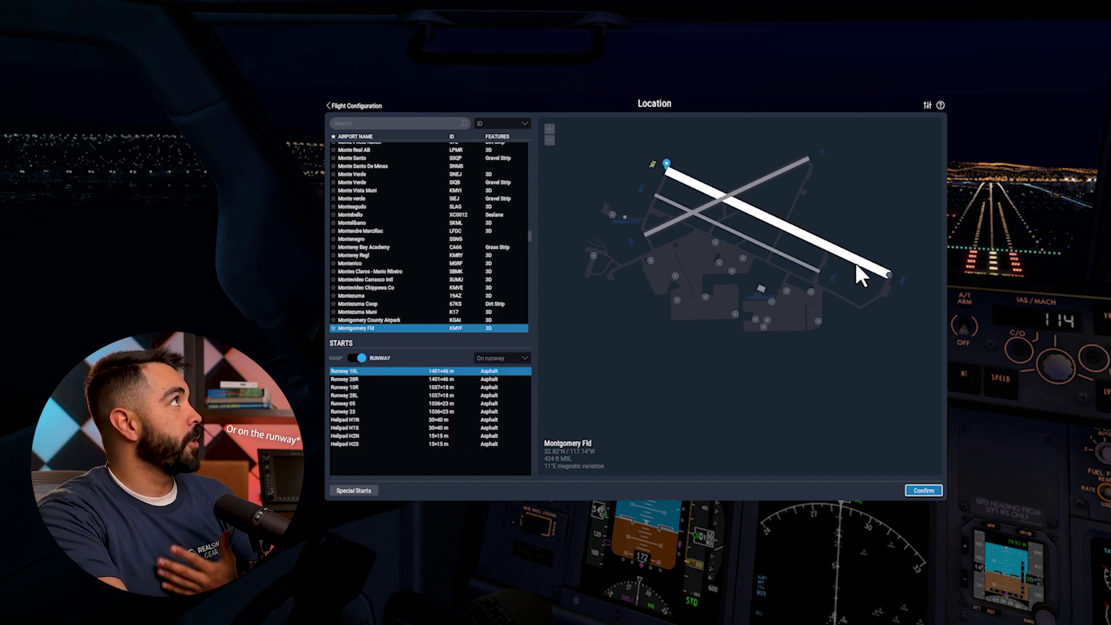
pyautogui.click(887, 274)
pyautogui.click(354, 358)
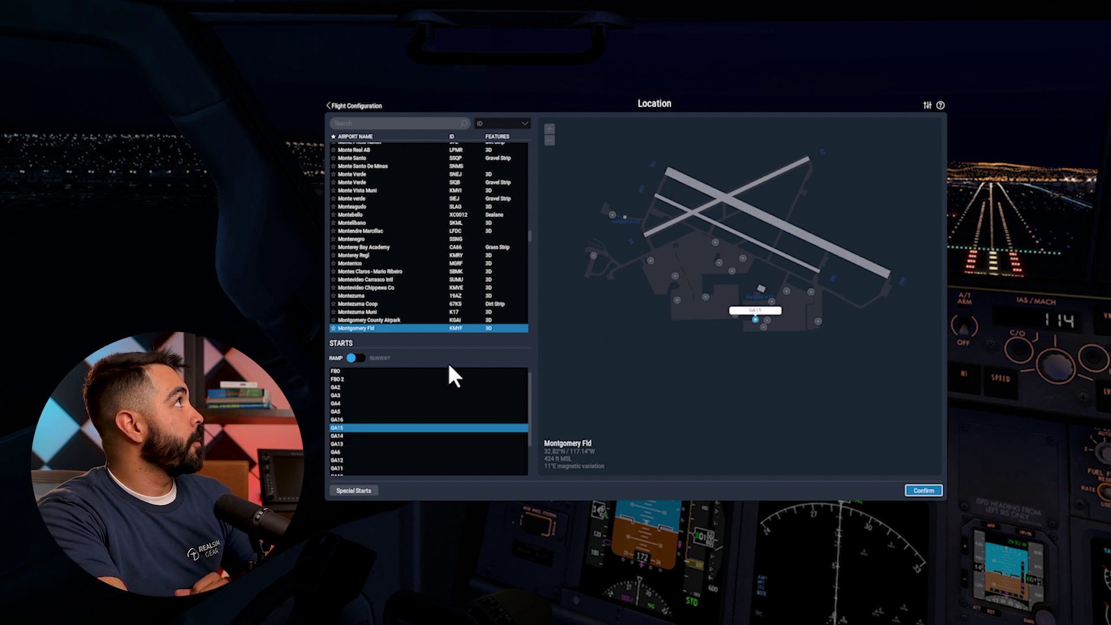
# Step: Set the starting position to ramp spot GA3 at Montgomery Fld and start the flight with the Cessna Skyhawk
pyautogui.click(810, 291)
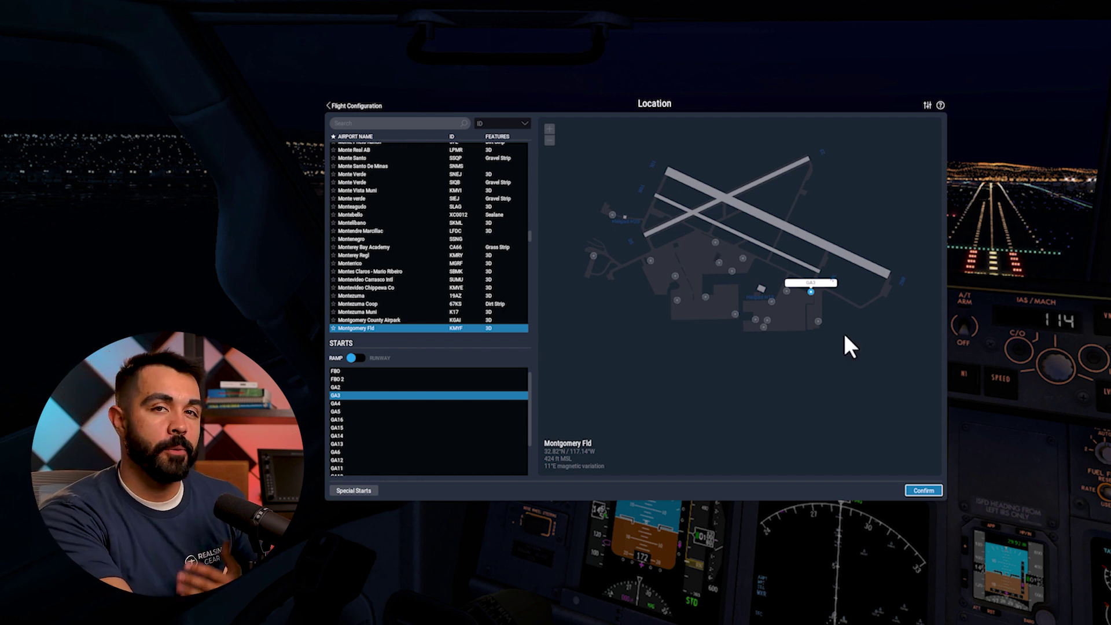
pyautogui.click(923, 490)
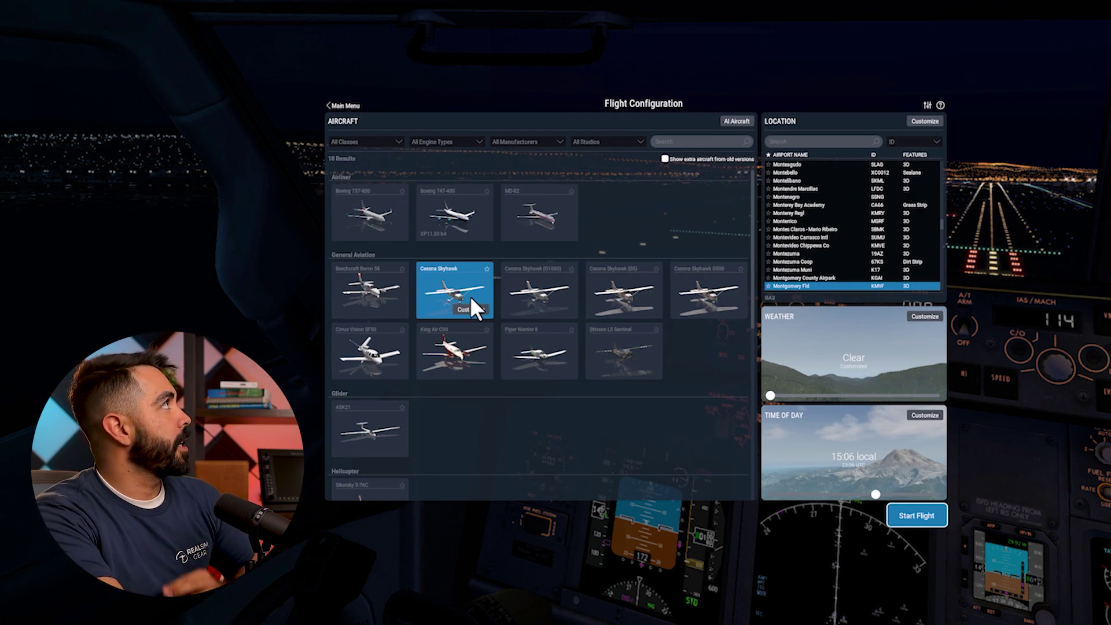
pyautogui.click(928, 517)
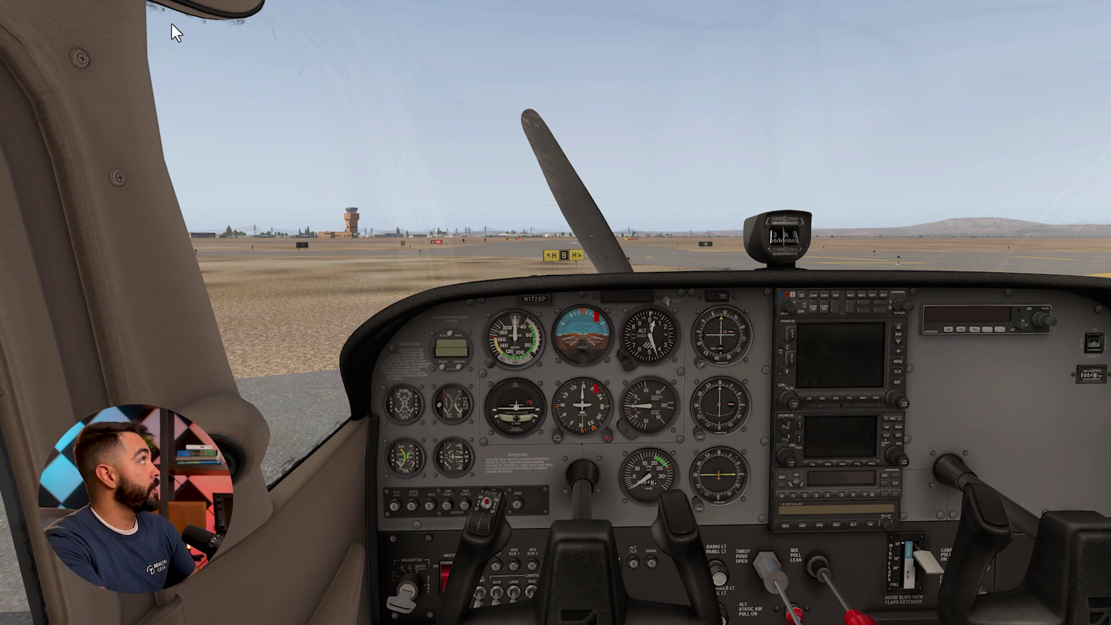
# Step: Open the PilotEdge plugin's connection dialog in the simulator
pyautogui.moveTo(93, 2)
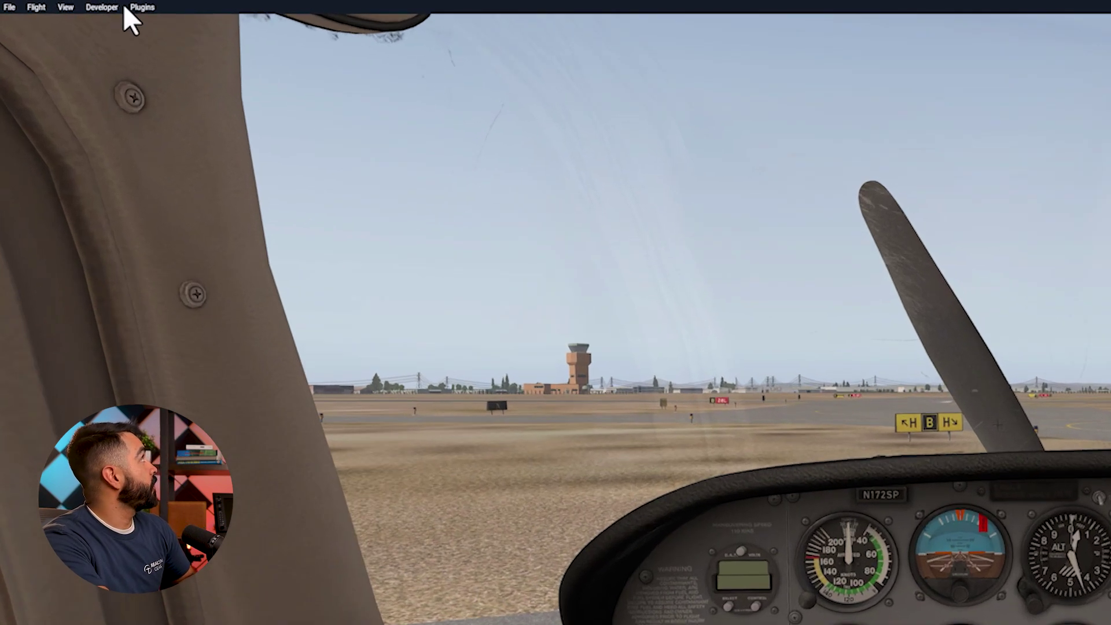
pyautogui.click(139, 7)
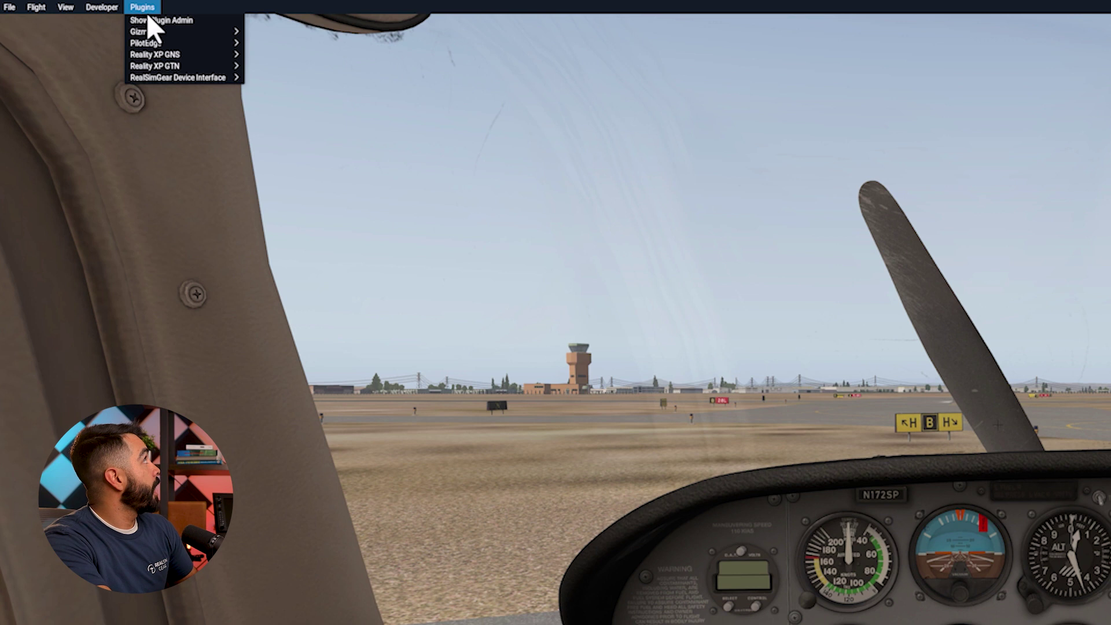
pyautogui.moveTo(193, 45)
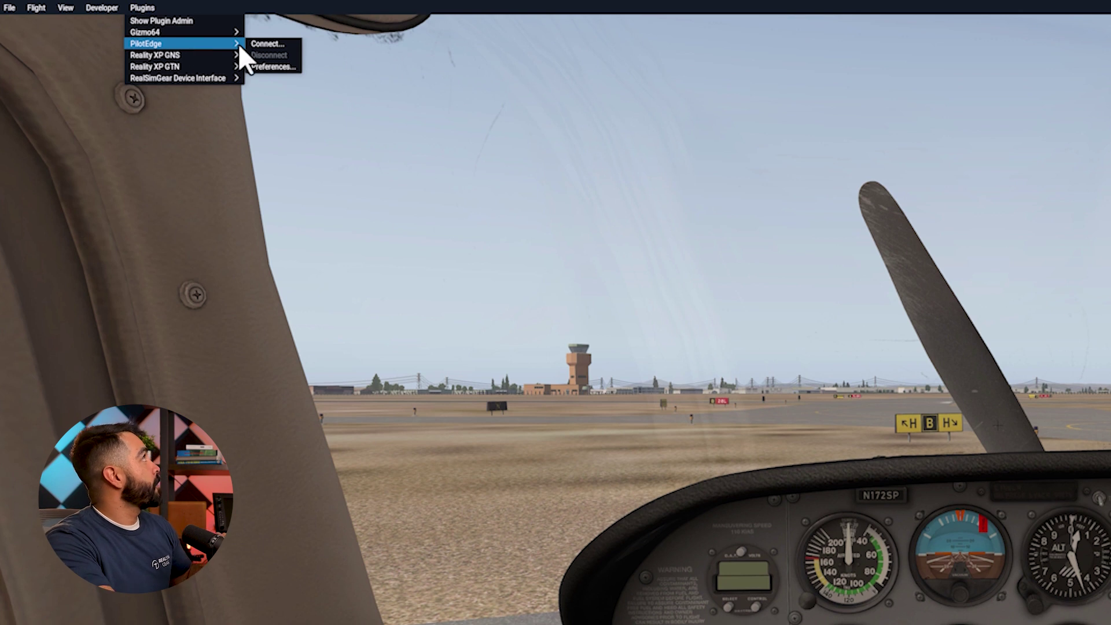
pyautogui.click(259, 44)
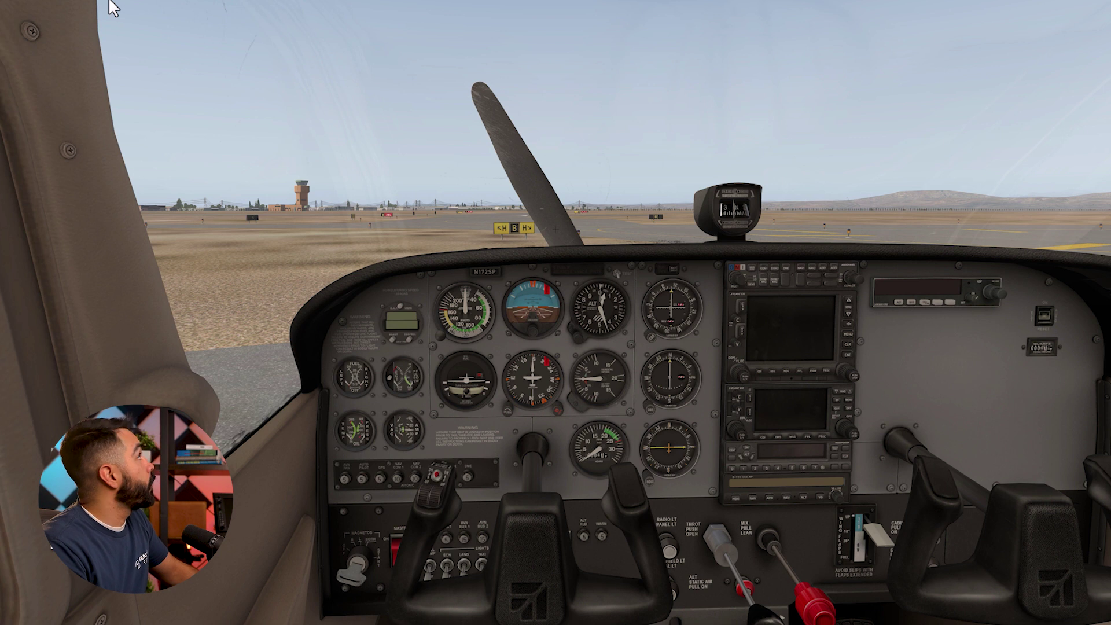
# Step: Switch to the PilotEdge instructions page in Chrome and read the installation, push-to-talk, audio device and connection sections
pyautogui.hotkey('alt', 'Tab')
pyautogui.hotkey('alt', 'Tab')
pyautogui.hotkey('alt', 'Tab')
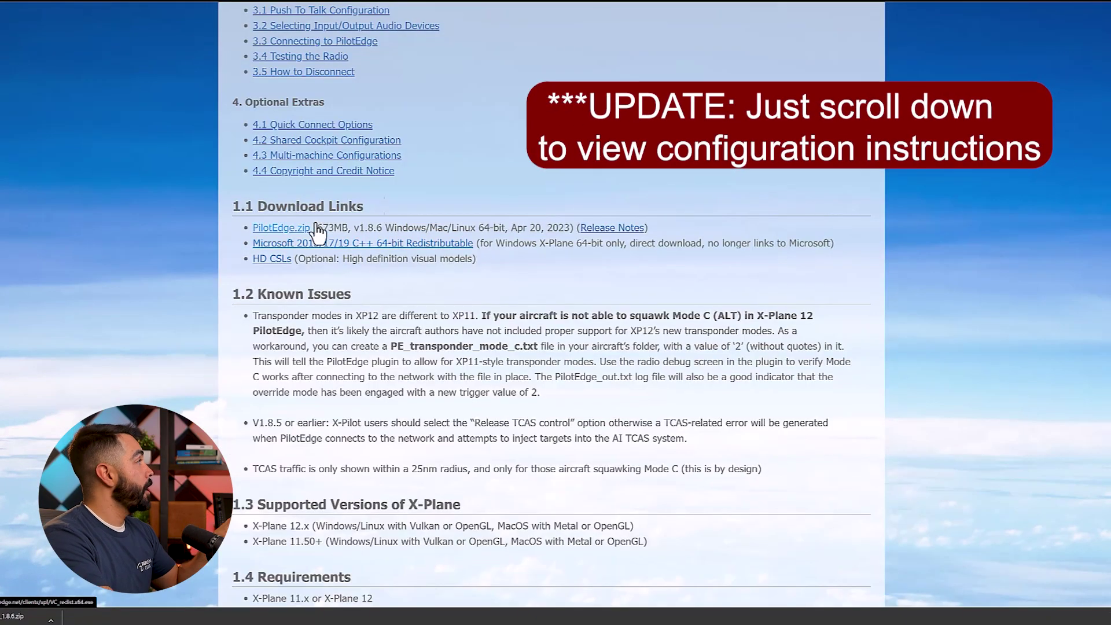
pyautogui.scroll(-5, 565, 199)
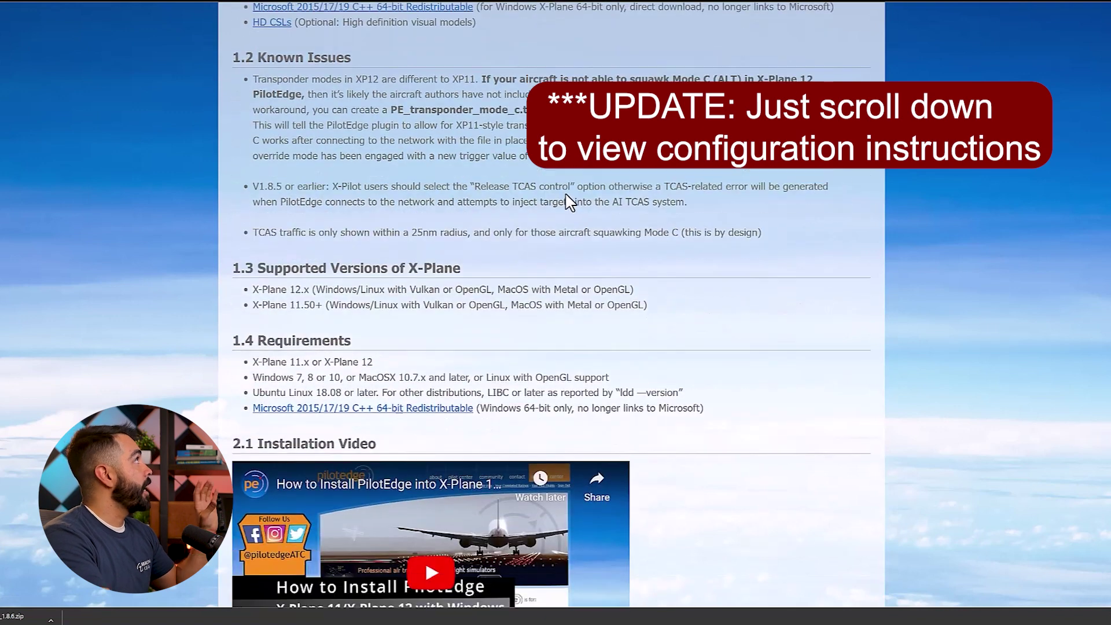
pyautogui.scroll(-12, 636, 204)
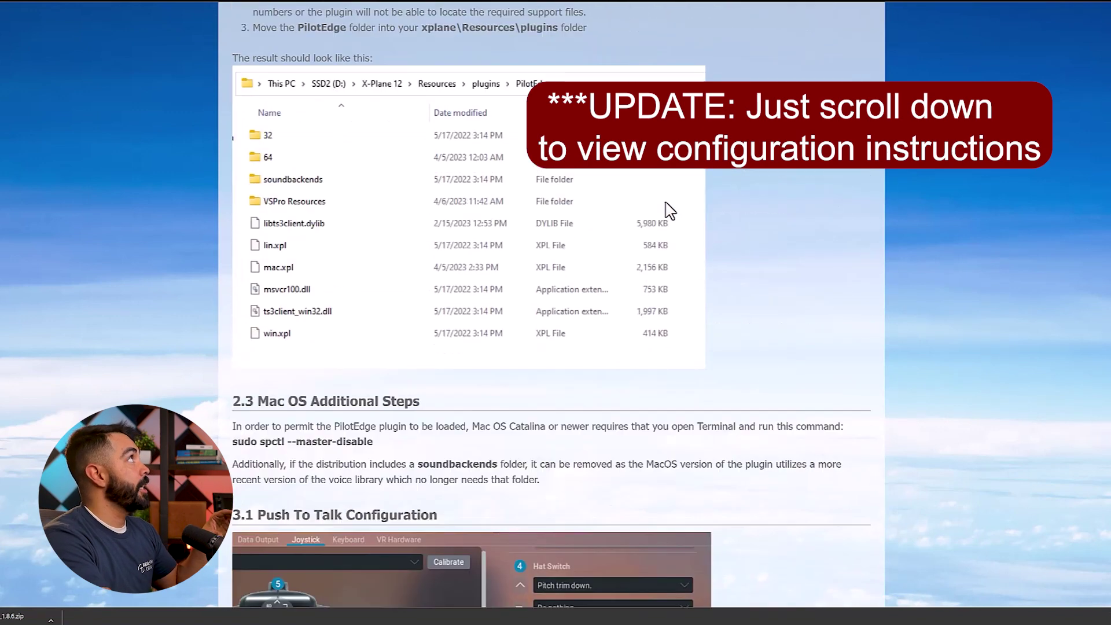
pyautogui.scroll(-14, 670, 211)
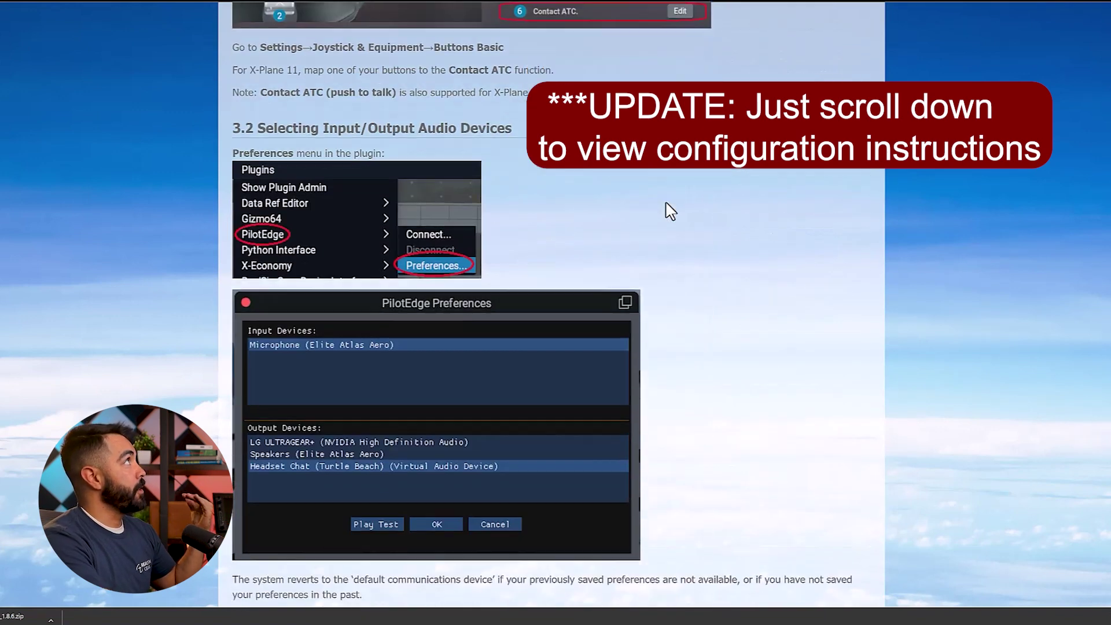
pyautogui.scroll(-5, 670, 211)
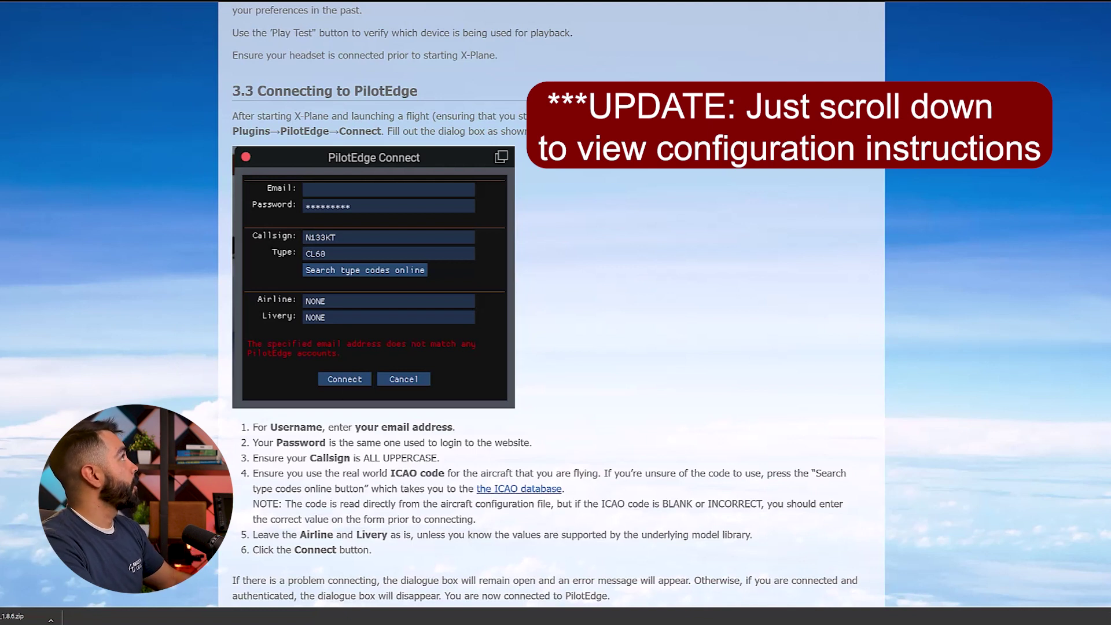
# Step: Switch back to X-Plane, fill in the account email and password, callsign N811SG and type C172, and connect to PilotEdge
pyautogui.hotkey('alt', 'Tab')
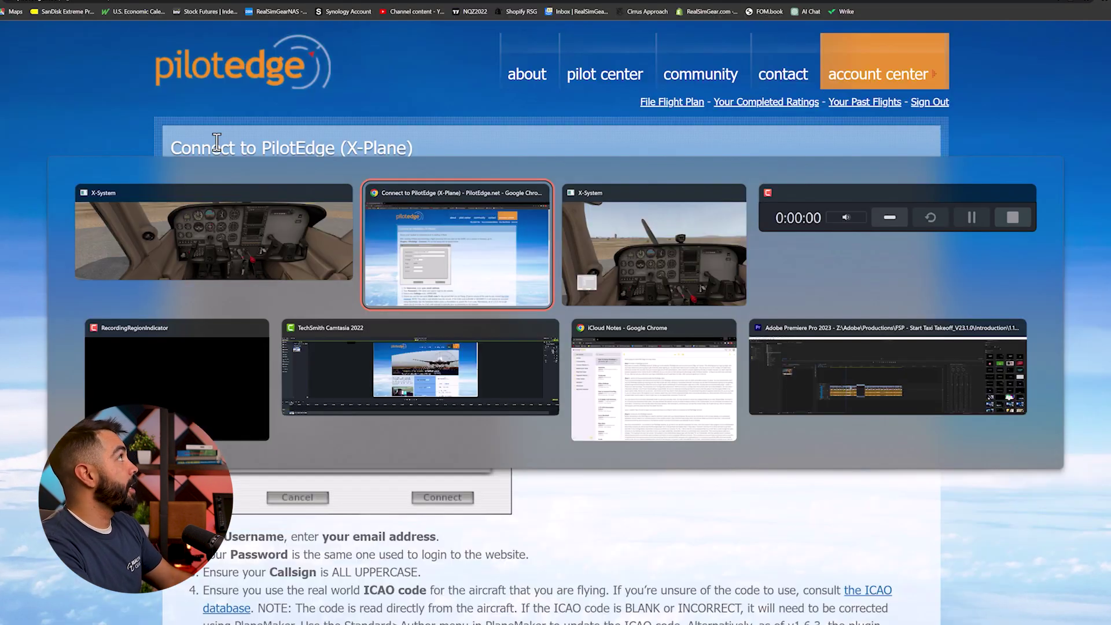
pyautogui.click(290, 255)
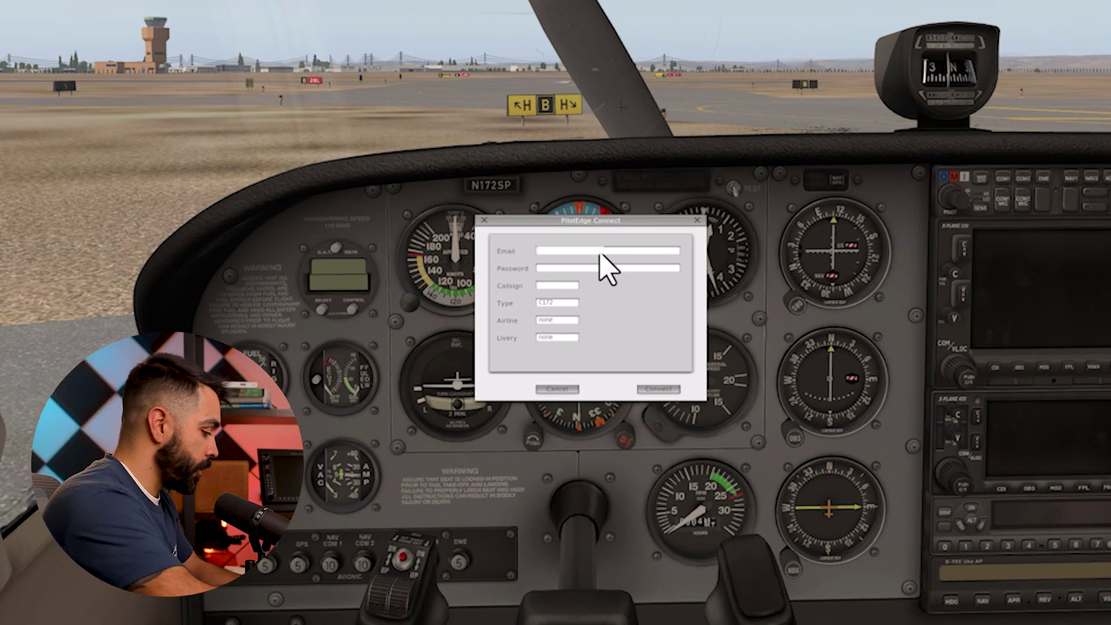
pyautogui.click(556, 287)
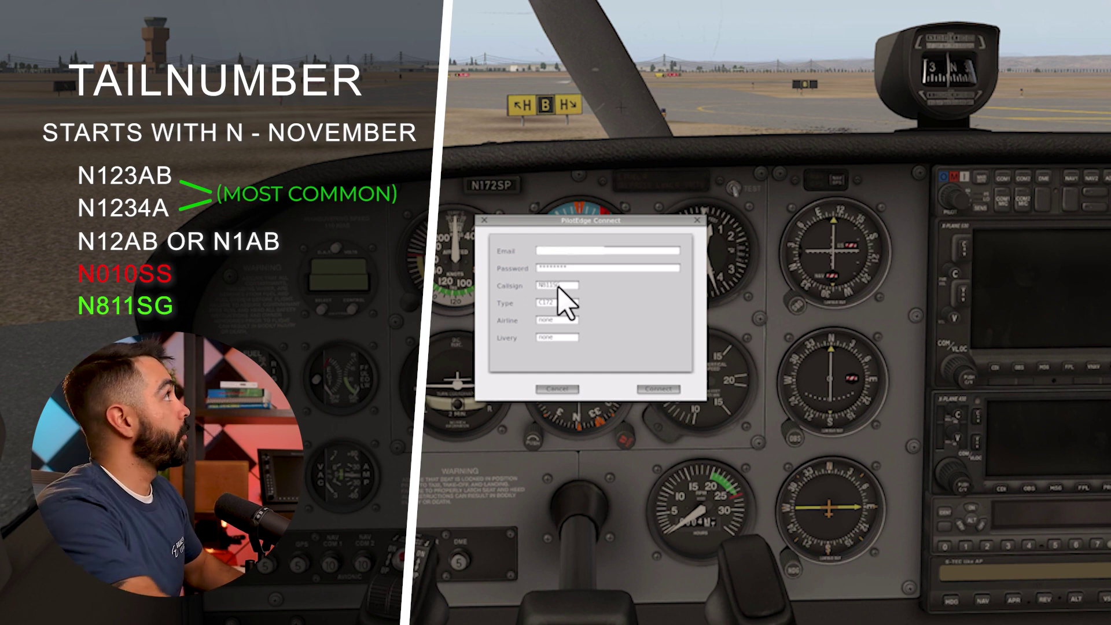
pyautogui.click(573, 304)
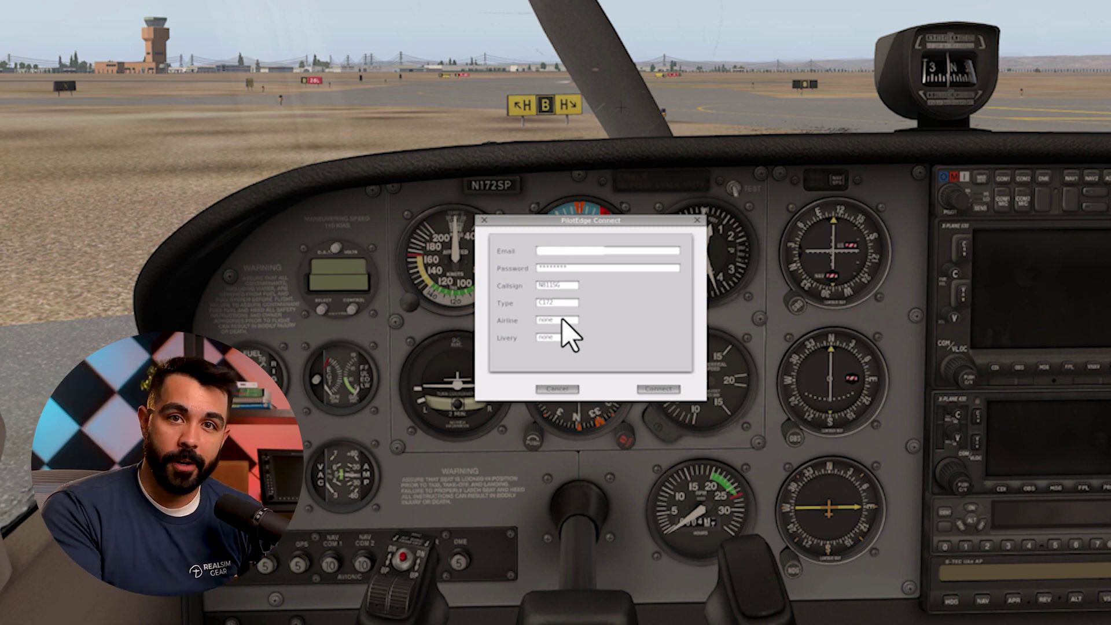
pyautogui.click(669, 391)
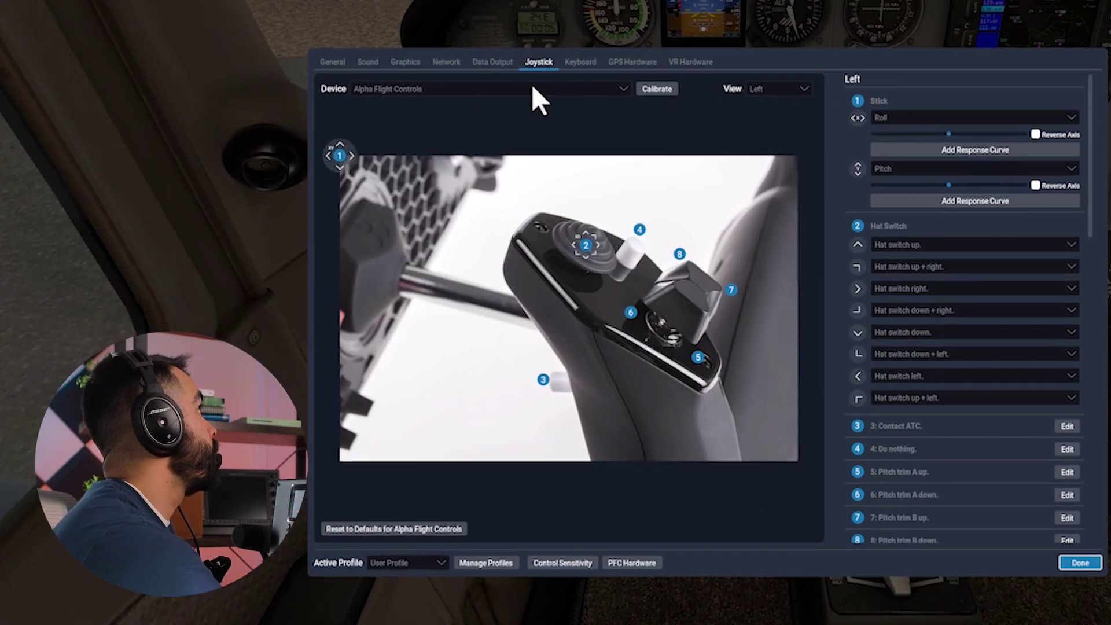
# Step: Set the Radios volume to about 50% in the sound settings and close the settings
pyautogui.click(368, 63)
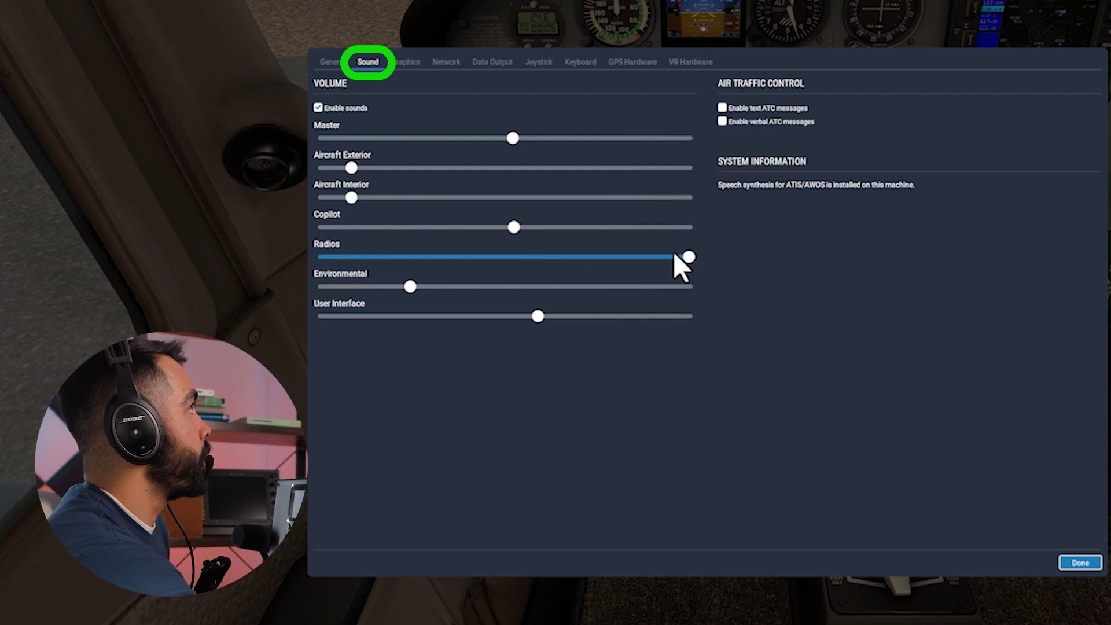
pyautogui.moveTo(616, 256); pyautogui.dragTo(510, 268)
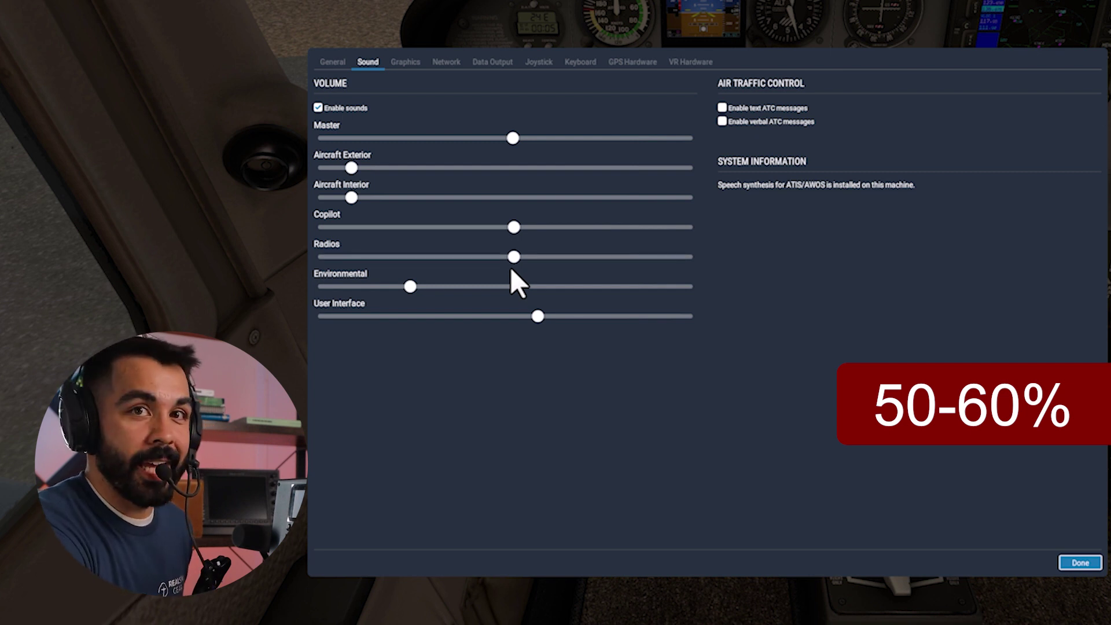
pyautogui.moveTo(351, 168); pyautogui.dragTo(352, 165)
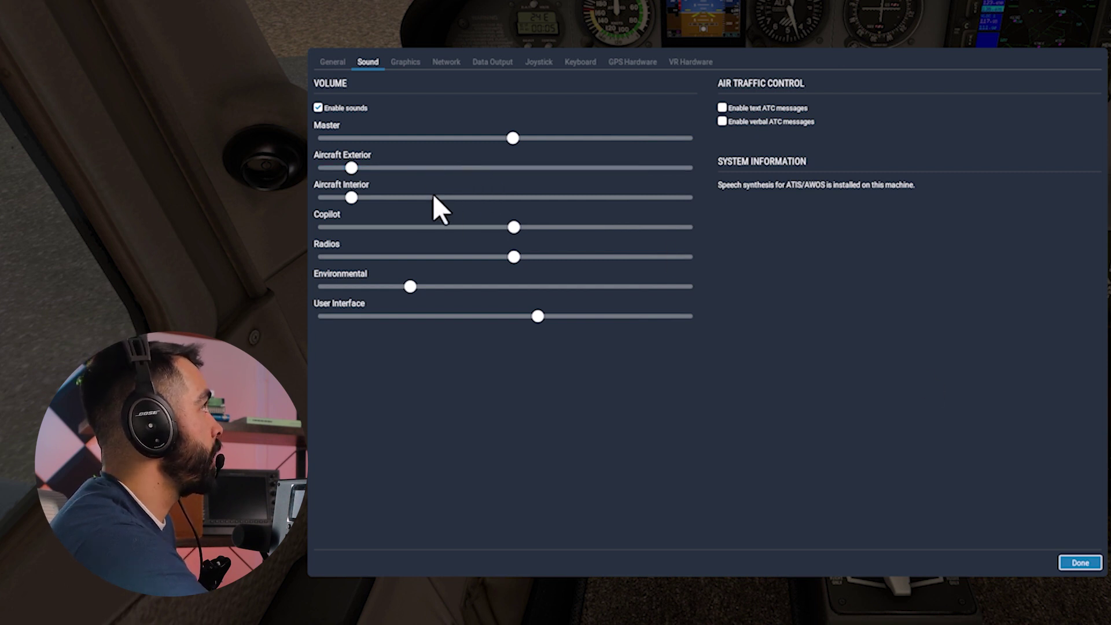
pyautogui.click(1080, 567)
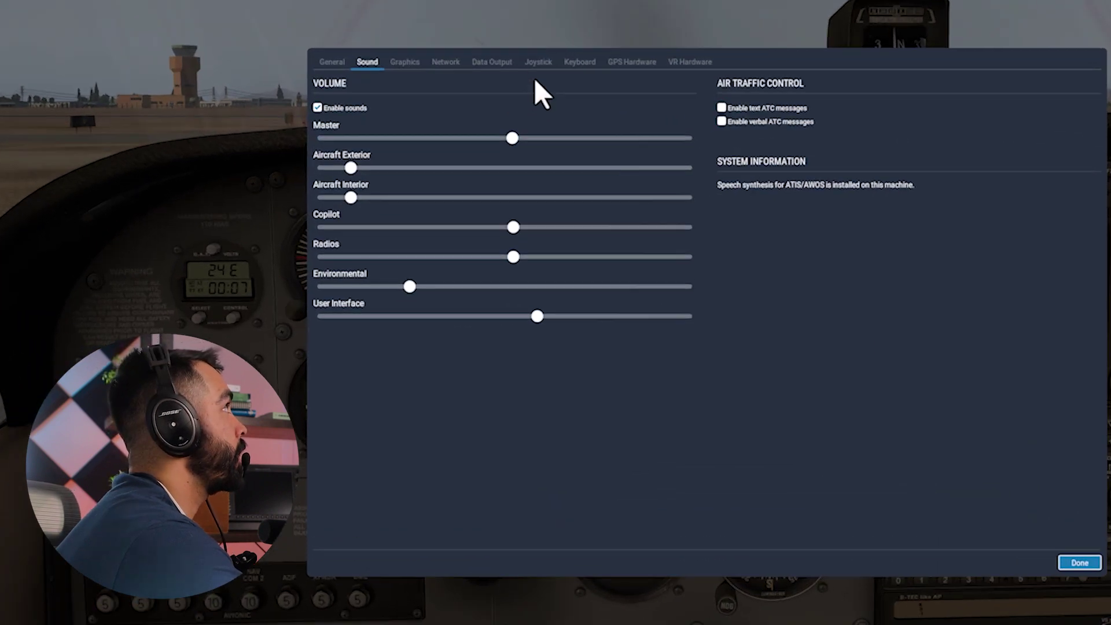
# Step: Examine the Alpha Flight Controls joystick assignments, including the command list for button 4, and close the settings
pyautogui.click(454, 158)
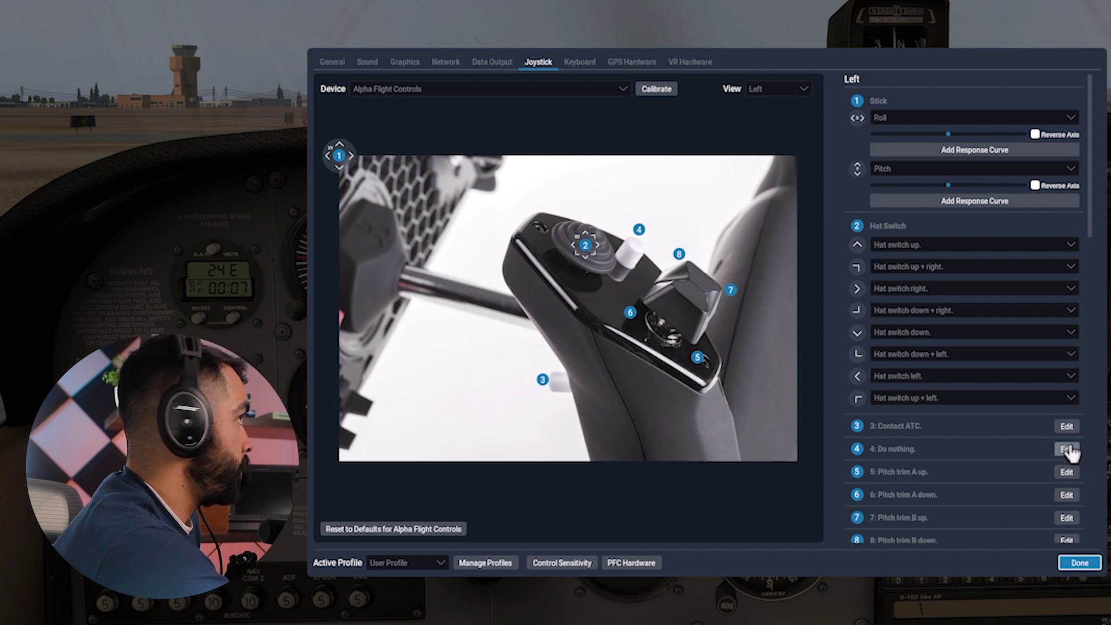
pyautogui.click(1066, 449)
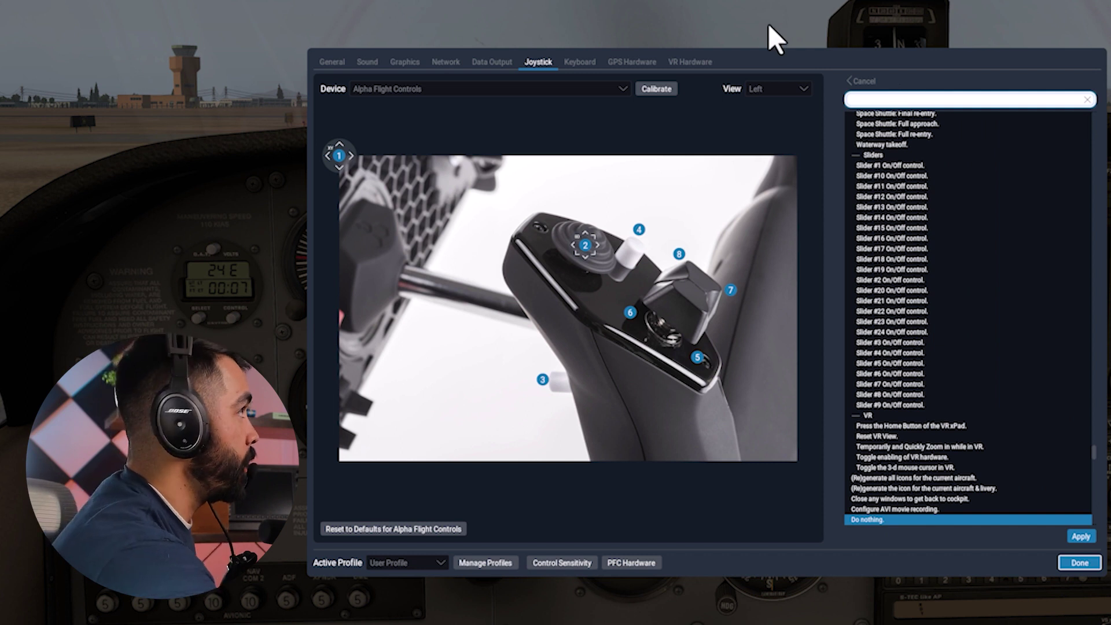
pyautogui.click(1079, 538)
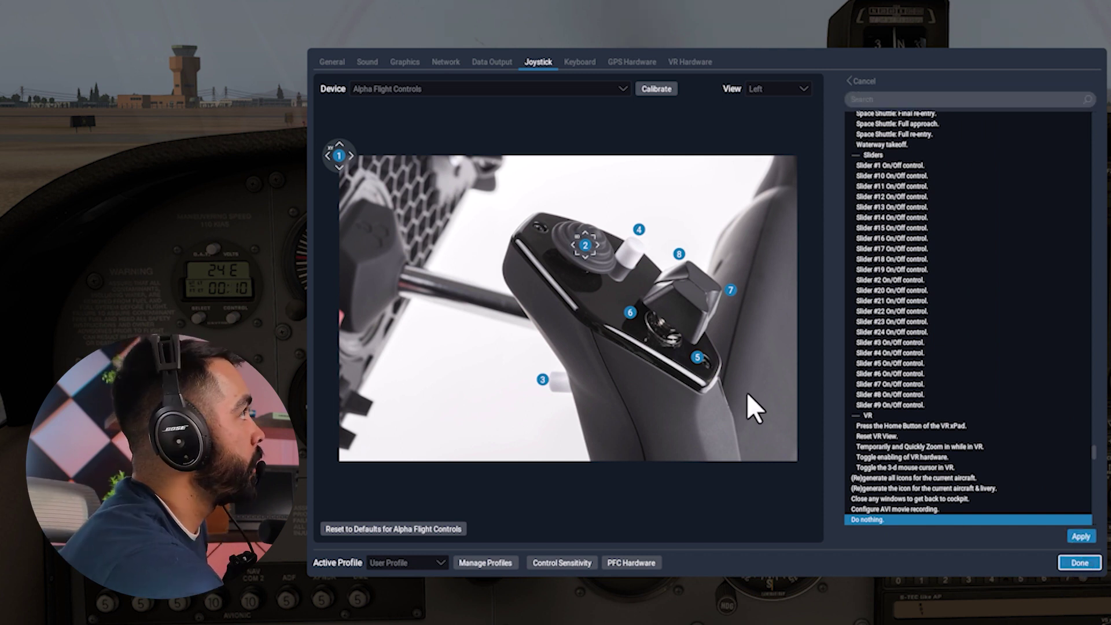
pyautogui.click(1079, 563)
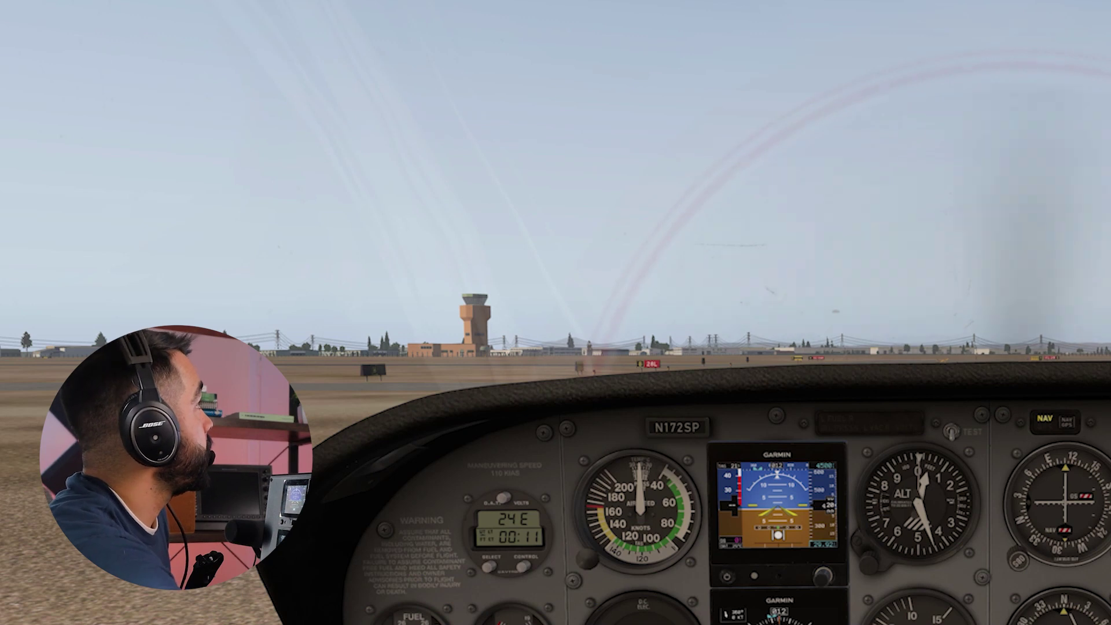
# Step: Set the PilotEdge audio input and output to the USB PnP Sound Device microphone and speakers in the plugin's preferences
pyautogui.moveTo(92, 3)
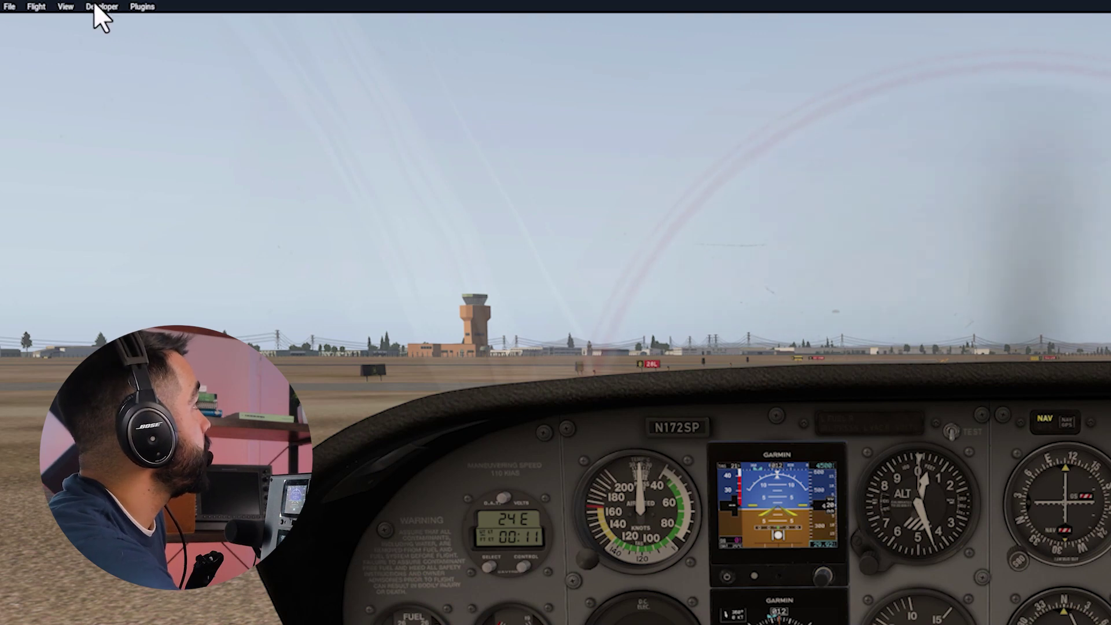
pyautogui.click(144, 8)
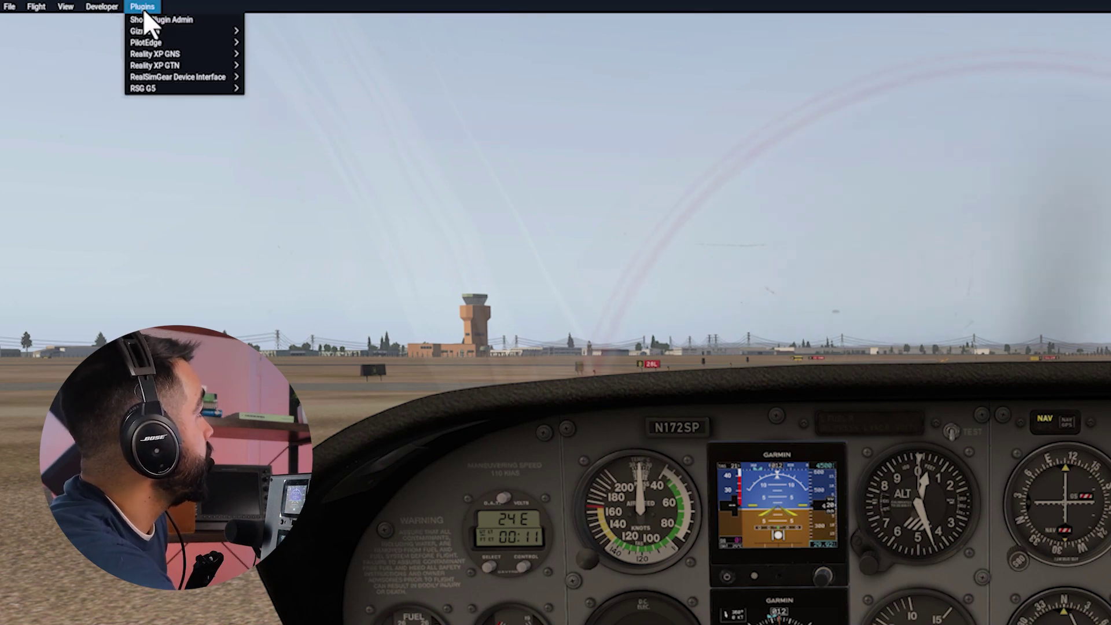
pyautogui.moveTo(158, 35)
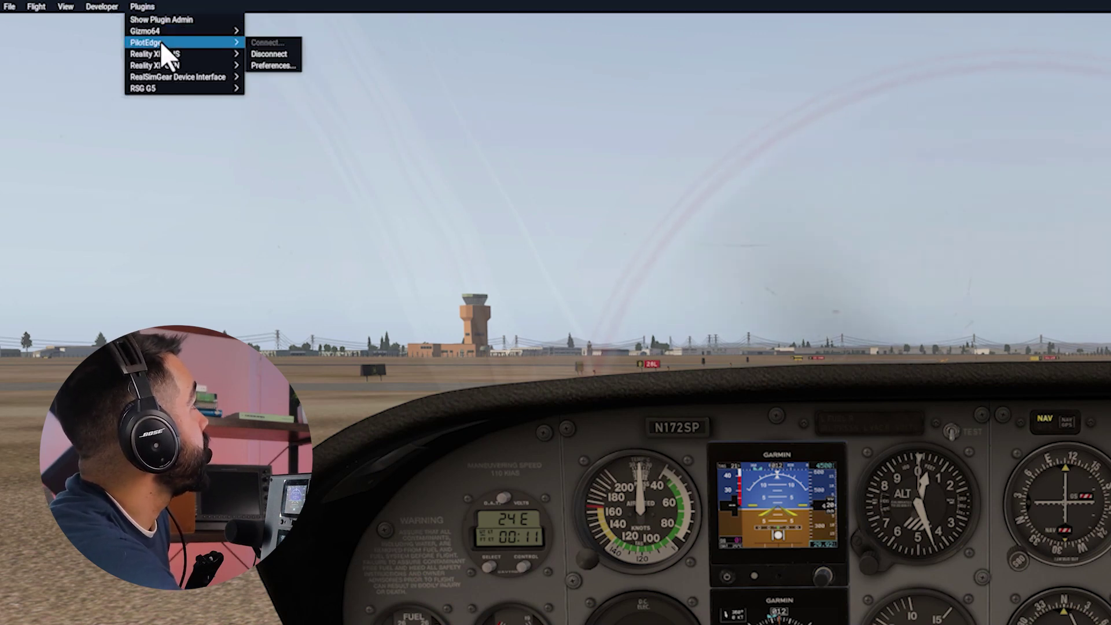
pyautogui.click(273, 65)
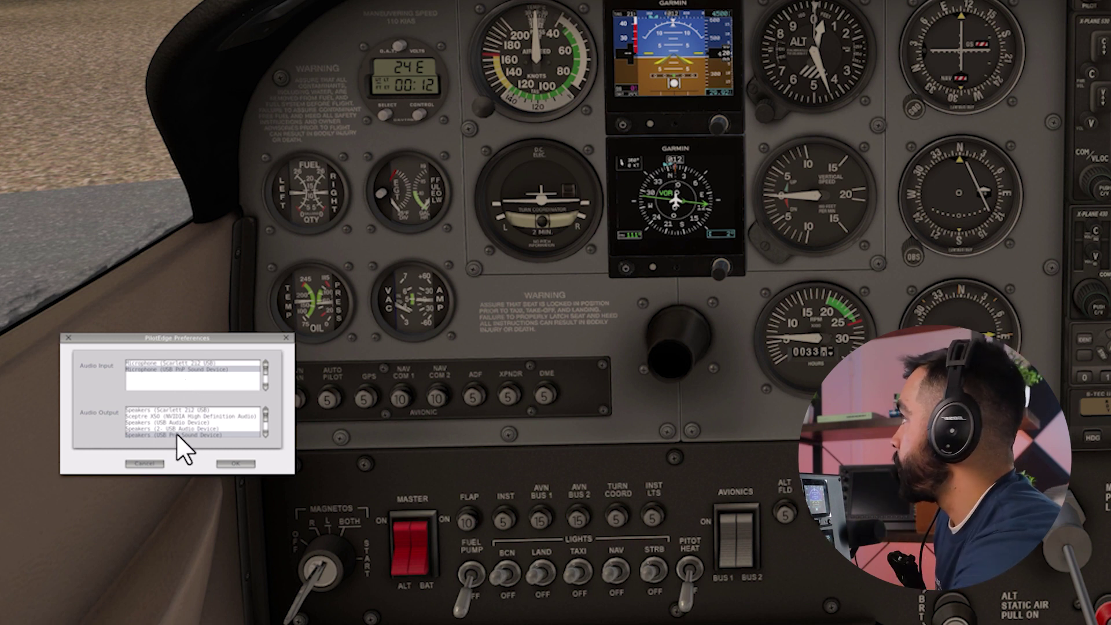
pyautogui.click(234, 463)
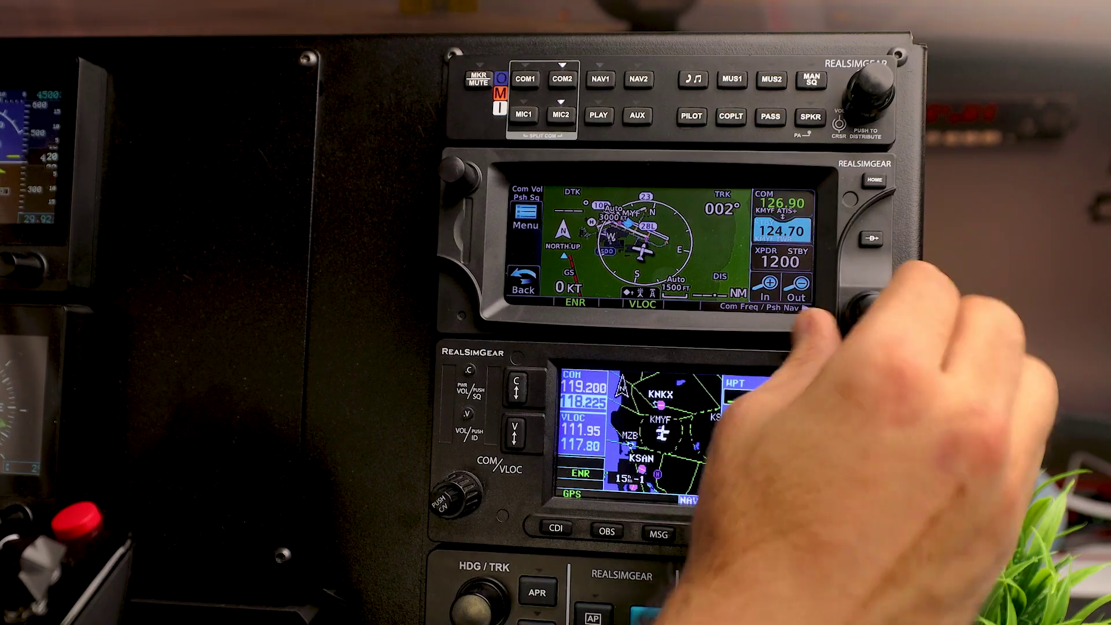
# Step: Tune both the COM 1 and COM 2 radios to 123.450 and make it the active frequency
pyautogui.scroll(-3, 862, 307)
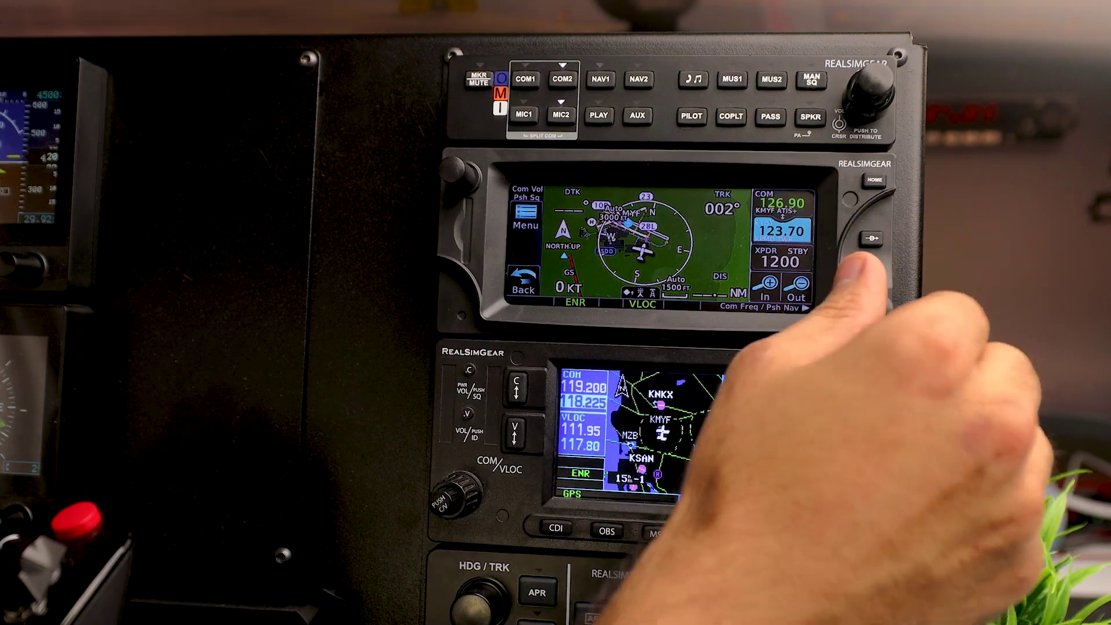
pyautogui.scroll(-1, 862, 306)
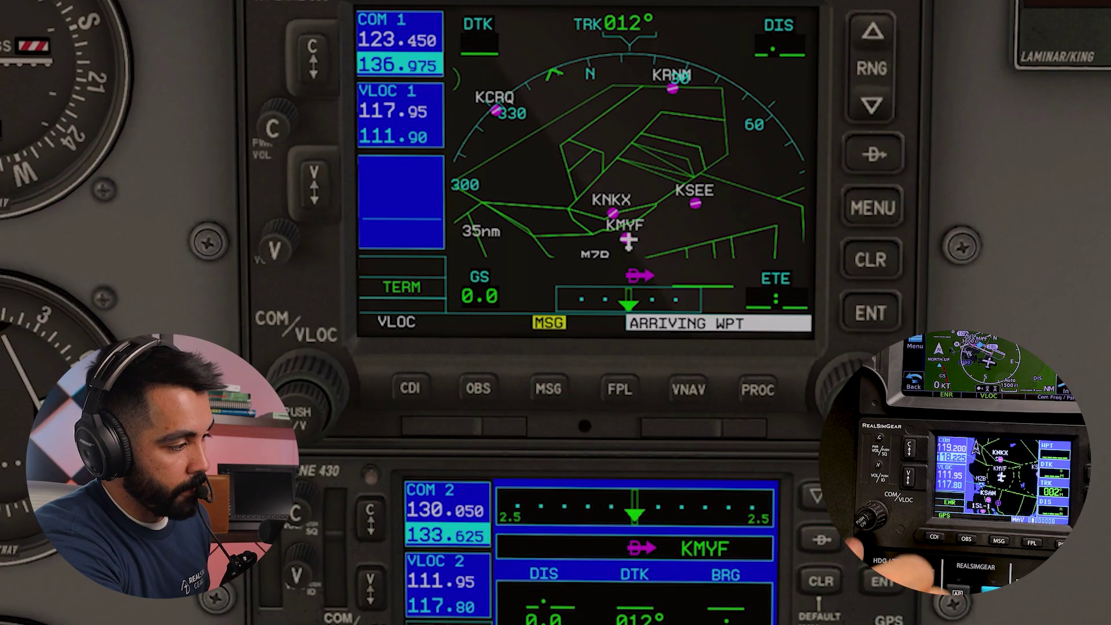
pyautogui.scroll(-10, 871, 515)
pyautogui.scroll(-3, 871, 515)
pyautogui.scroll(-2, 870, 515)
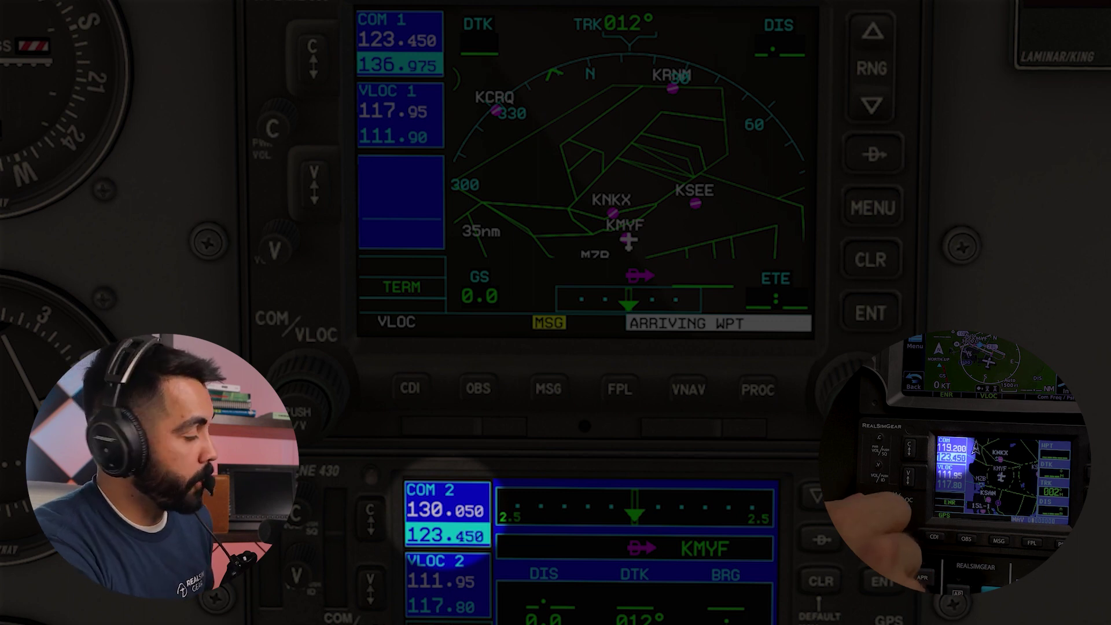
pyautogui.click(908, 448)
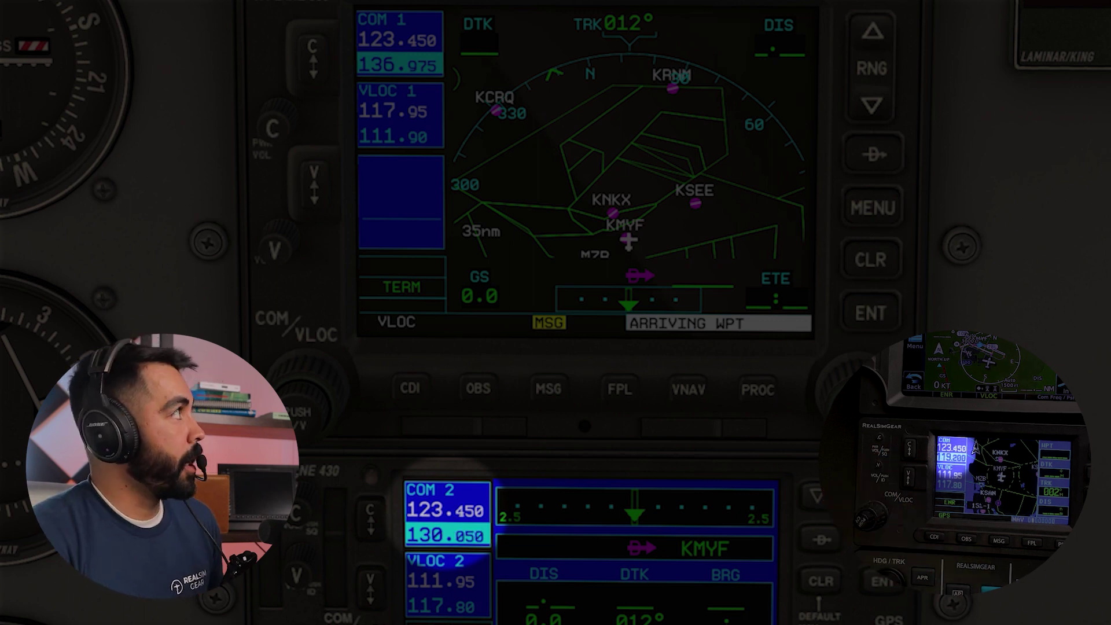